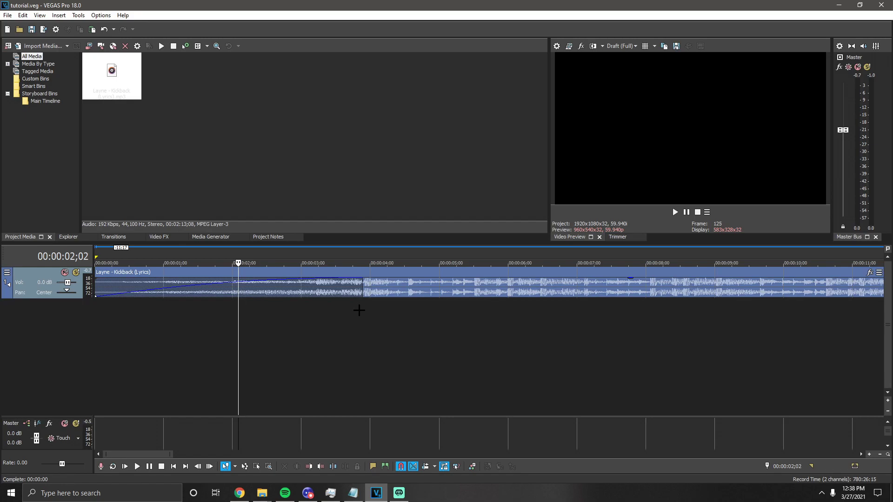
- Place the playhead at 00:00:03;25 on the Layne - Kickback (Lyrics) music track
{"action": "left_click", "coordinate": [359, 311]}
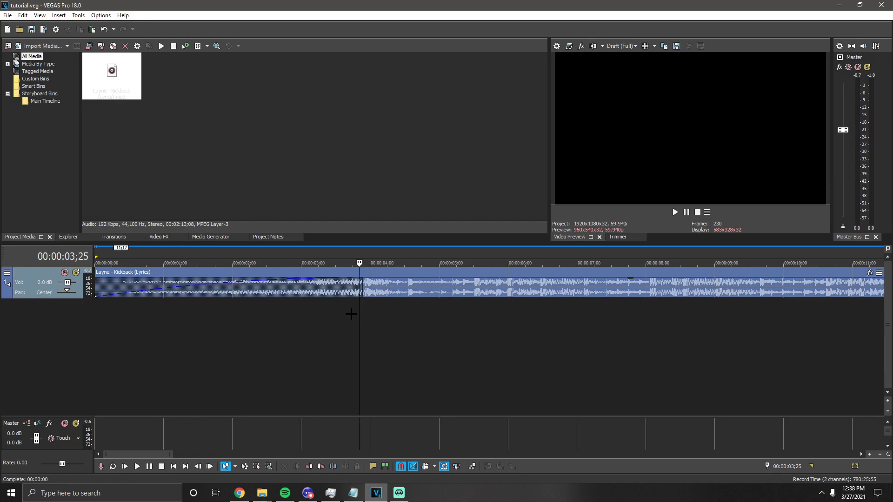
{"action": "mouse_move", "coordinate": [263, 498]}
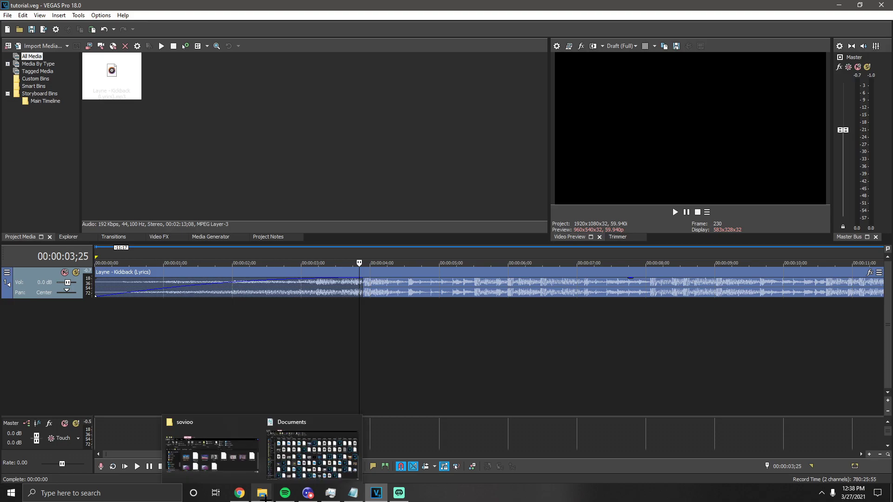
- Drag Clip 3 from the sovioo folder onto the timeline, keeping the current project video settings
{"action": "left_click", "coordinate": [211, 449]}
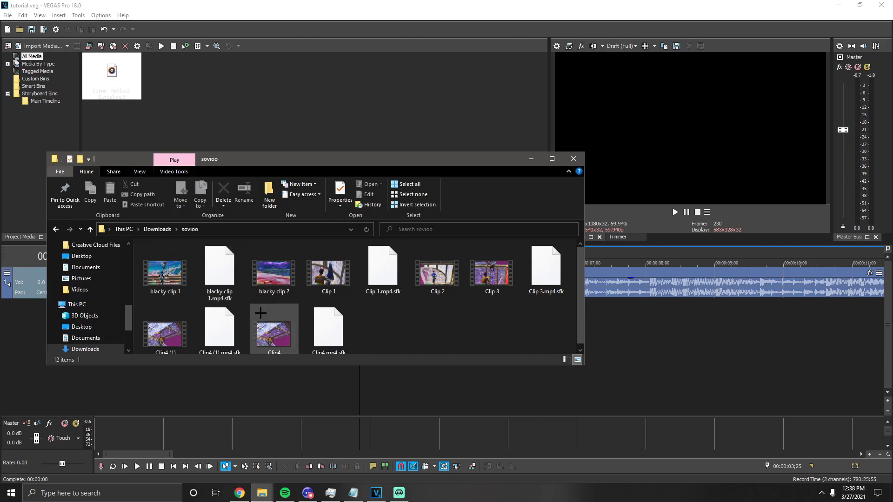
{"action": "scroll", "coordinate": [329, 326], "scroll_direction": "down", "scroll_amount": 1}
{"action": "left_click", "coordinate": [437, 269]}
{"action": "left_click_drag", "start_coordinate": [494, 275], "coordinate": [655, 323]}
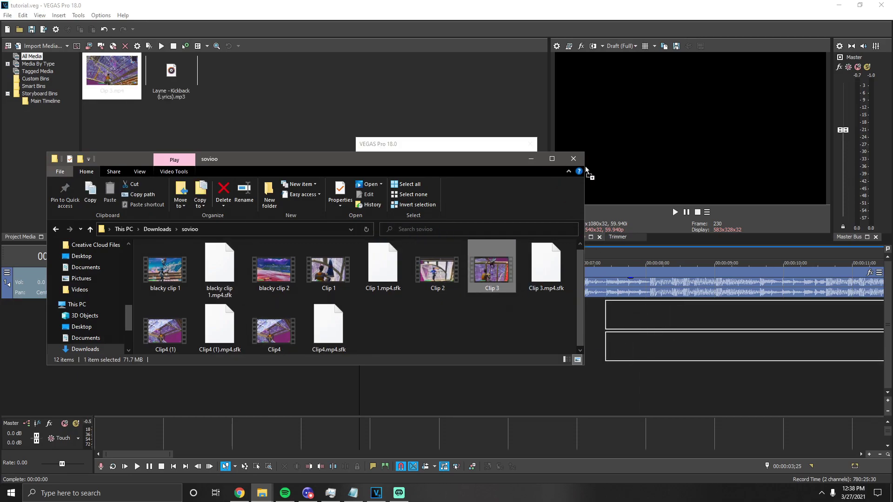
{"action": "left_click_drag", "start_coordinate": [587, 172], "coordinate": [544, 241]}
{"action": "left_click", "coordinate": [521, 193]}
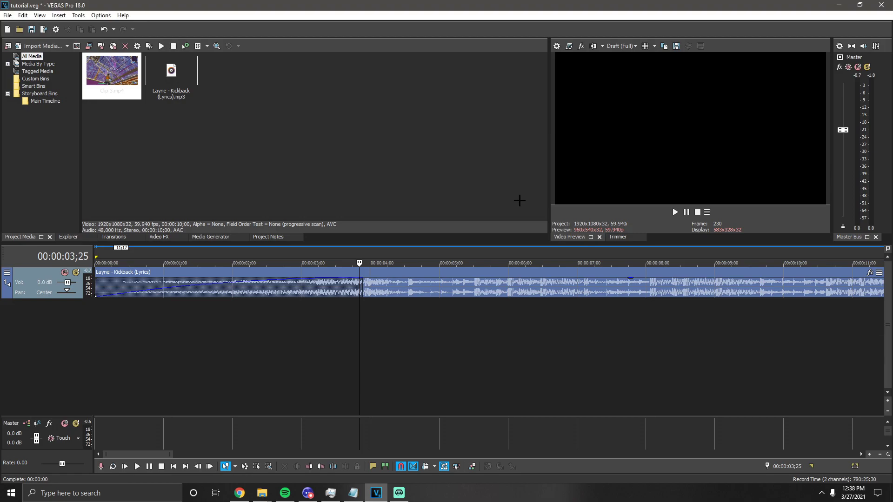
- Slide the Clip 3 events left toward the timeline start, zooming to check placement
{"action": "left_click_drag", "start_coordinate": [636, 320], "coordinate": [454, 315]}
{"action": "left_click_drag", "start_coordinate": [630, 315], "coordinate": [464, 315]}
{"action": "left_click_drag", "start_coordinate": [612, 315], "coordinate": [506, 319]}
{"action": "scroll", "coordinate": [476, 314], "scroll_direction": "up", "scroll_amount": 3}
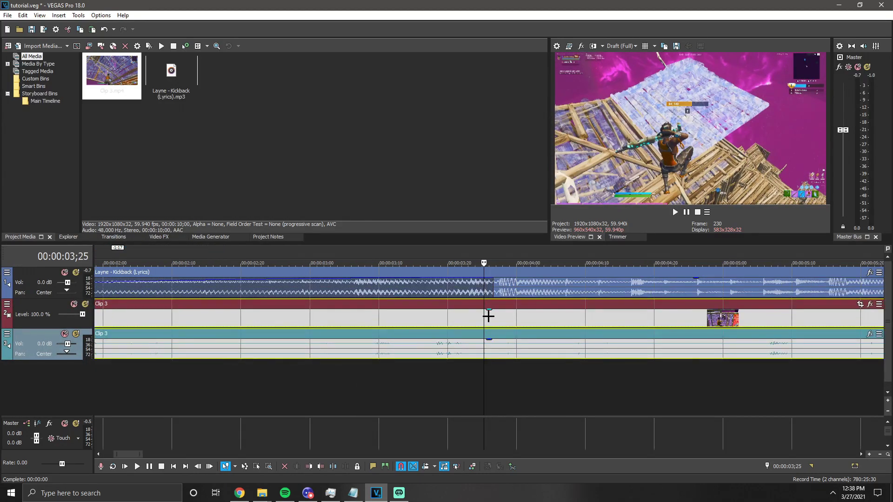
{"action": "scroll", "coordinate": [488, 316], "scroll_direction": "down", "scroll_amount": 2}
{"action": "scroll", "coordinate": [498, 317], "scroll_direction": "up", "scroll_amount": 5}
{"action": "scroll", "coordinate": [501, 316], "scroll_direction": "down", "scroll_amount": 10}
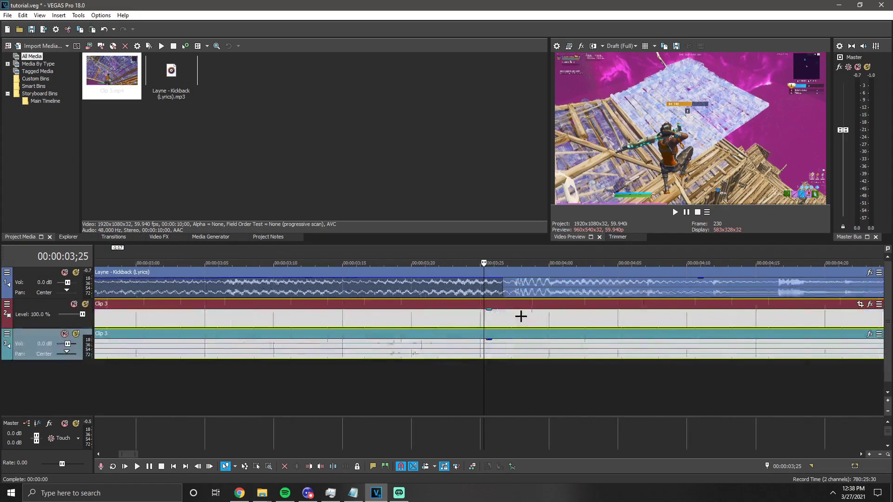
{"action": "scroll", "coordinate": [465, 318], "scroll_direction": "up", "scroll_amount": 2}
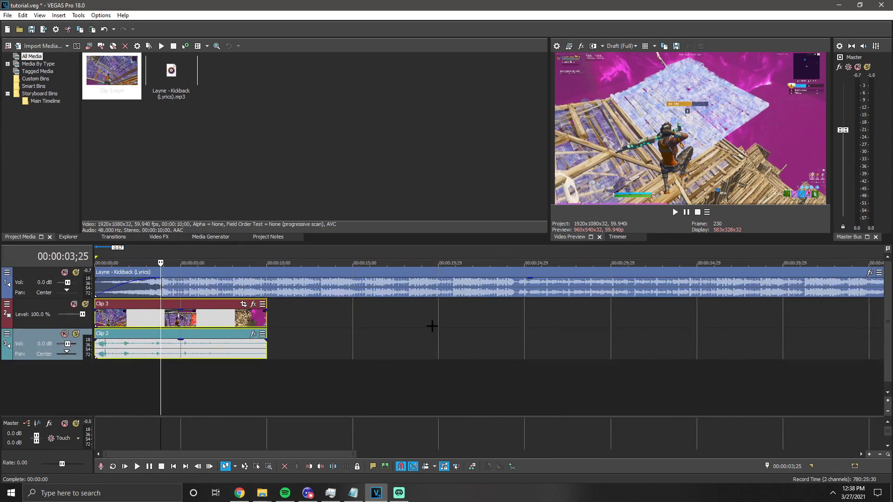
{"action": "scroll", "coordinate": [432, 326], "scroll_direction": "up", "scroll_amount": 3}
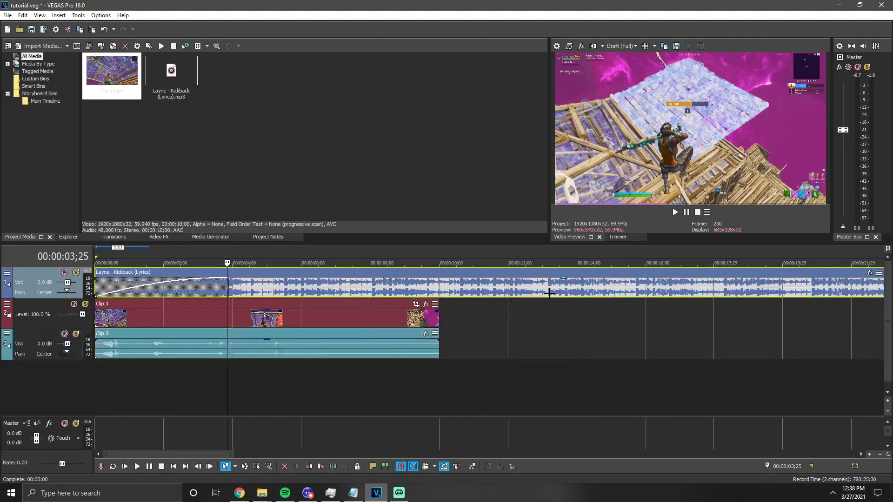
- Check Clip 3 at 13;06, 04;00 and 03;27, then trim a little off its start
{"action": "left_click", "coordinate": [548, 293]}
{"action": "scroll", "coordinate": [549, 293], "scroll_direction": "up", "scroll_amount": 2}
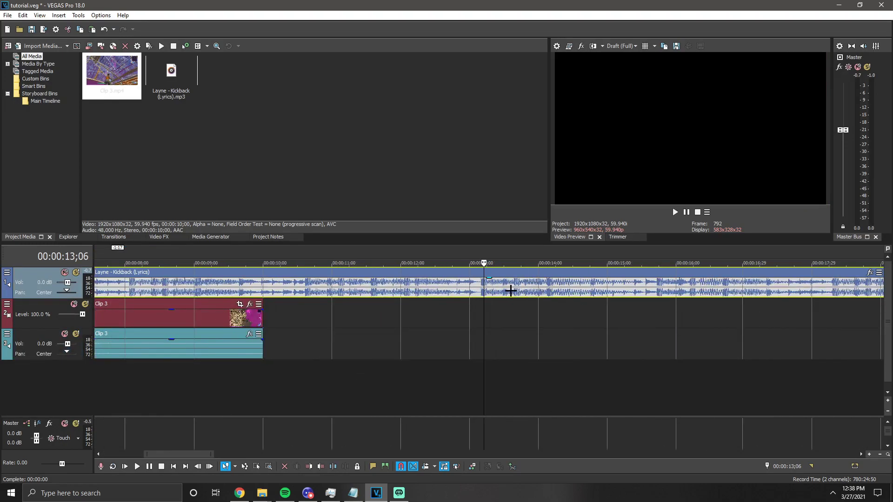
{"action": "scroll", "coordinate": [462, 291], "scroll_direction": "down", "scroll_amount": 2}
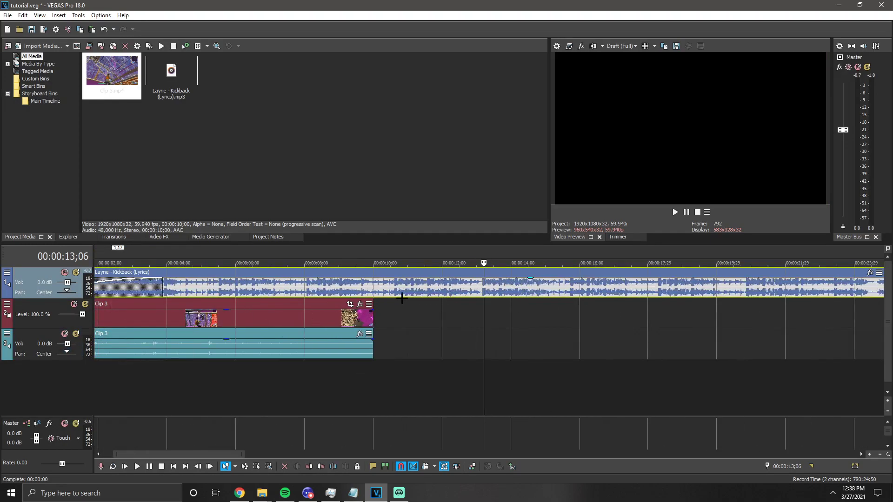
{"action": "left_click", "coordinate": [166, 314]}
{"action": "scroll", "coordinate": [200, 313], "scroll_direction": "up", "scroll_amount": 4}
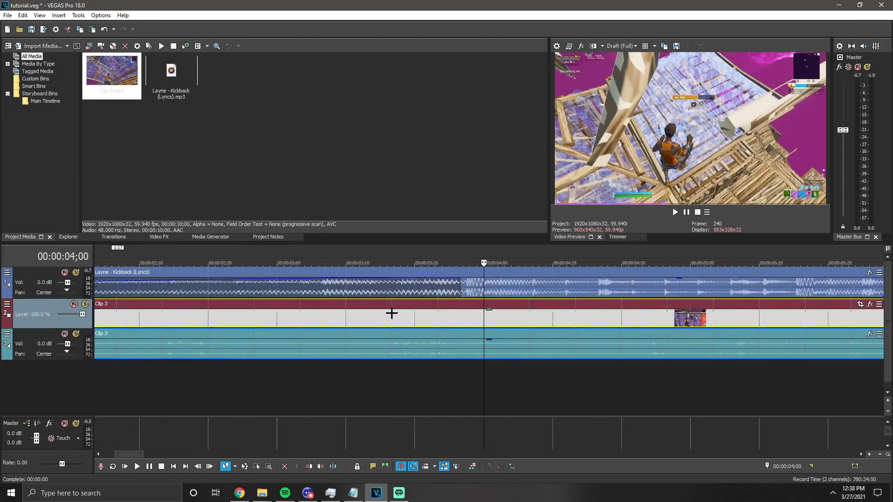
{"action": "scroll", "coordinate": [432, 315], "scroll_direction": "up", "scroll_amount": 2}
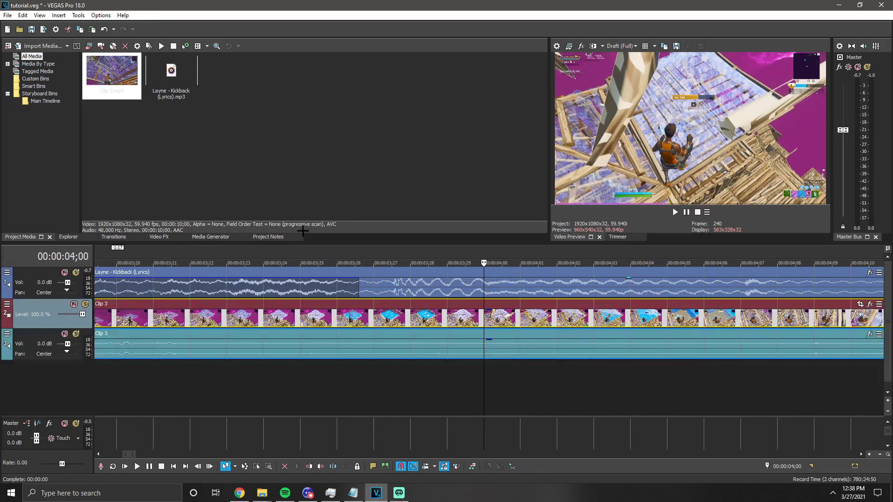
{"action": "left_click", "coordinate": [394, 320]}
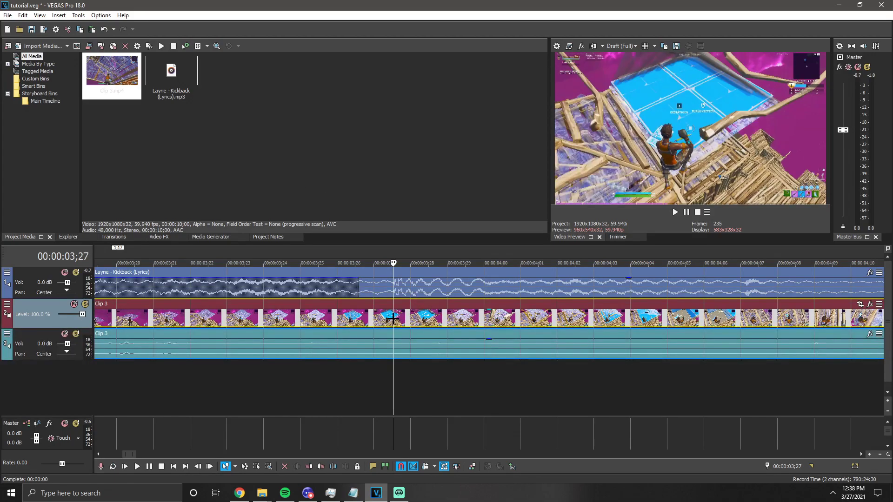
{"action": "scroll", "coordinate": [412, 320], "scroll_direction": "down", "scroll_amount": 5}
{"action": "scroll", "coordinate": [349, 319], "scroll_direction": "up", "scroll_amount": 3}
{"action": "scroll", "coordinate": [410, 321], "scroll_direction": "down", "scroll_amount": 2}
{"action": "scroll", "coordinate": [417, 326], "scroll_direction": "down", "scroll_amount": 4}
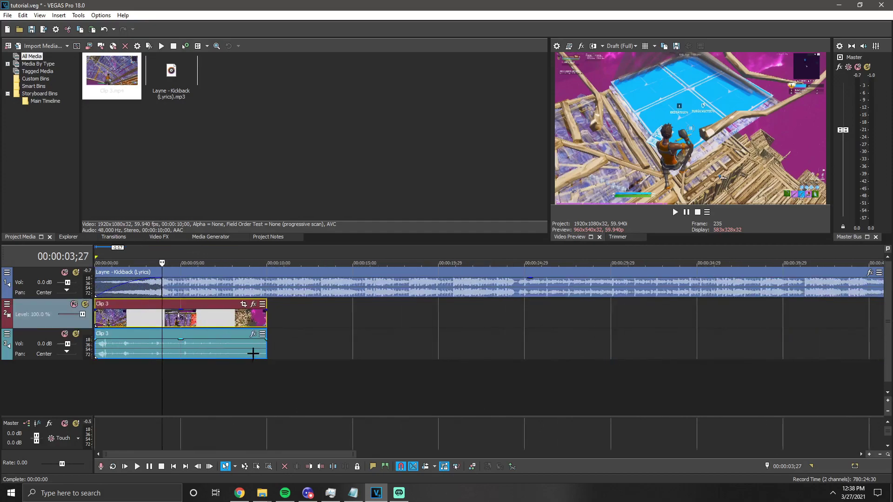
{"action": "left_click_drag", "start_coordinate": [95, 318], "coordinate": [159, 316]}
- Delete Clip 3's audio event from its track
{"action": "scroll", "coordinate": [135, 321], "scroll_direction": "up", "scroll_amount": 5}
{"action": "scroll", "coordinate": [604, 315], "scroll_direction": "down", "scroll_amount": 5}
{"action": "scroll", "coordinate": [478, 314], "scroll_direction": "up", "scroll_amount": 8}
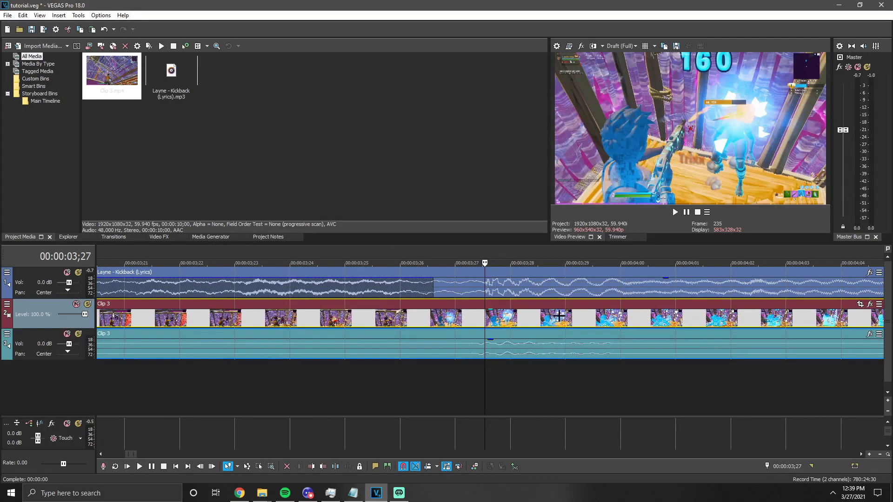
{"action": "scroll", "coordinate": [524, 345], "scroll_direction": "down", "scroll_amount": 2}
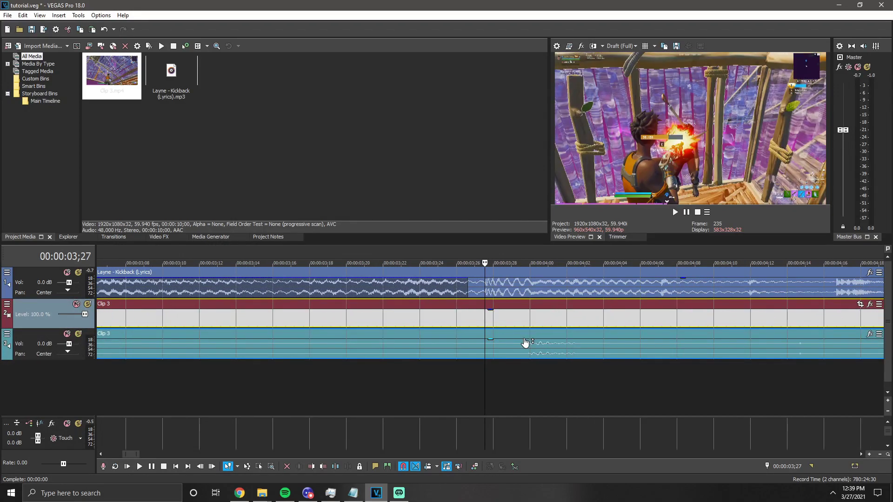
{"action": "left_click", "coordinate": [493, 344]}
{"action": "key", "text": "Delete"}
- Extend Clip 3's video start back to the beginning of the timeline
{"action": "scroll", "coordinate": [495, 344], "scroll_direction": "down", "scroll_amount": 6}
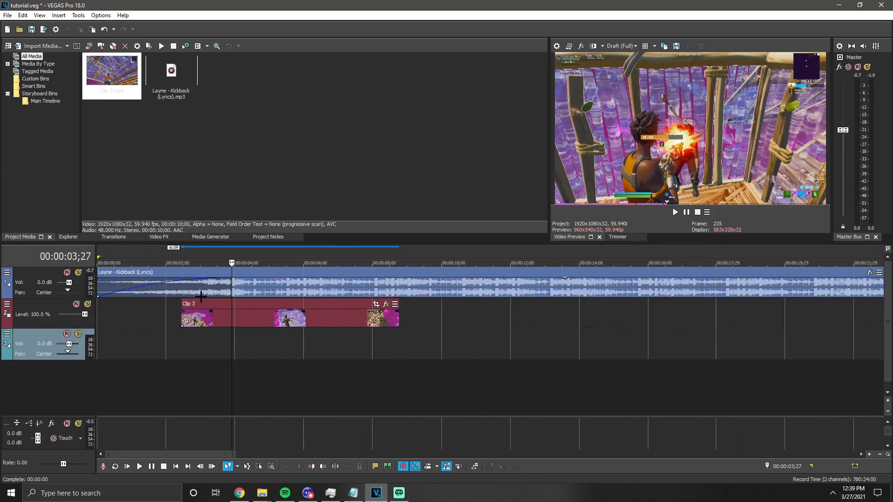
{"action": "scroll", "coordinate": [285, 313], "scroll_direction": "up", "scroll_amount": 2}
{"action": "left_click_drag", "start_coordinate": [268, 320], "coordinate": [99, 320]}
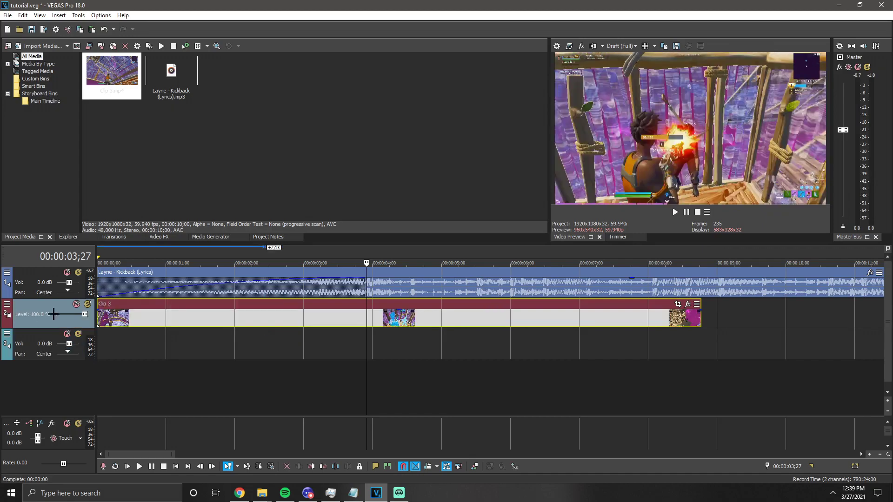
- Add a Velocity envelope to the Clip 3 event and zoom in around the cursor
{"action": "right_click", "coordinate": [386, 315]}
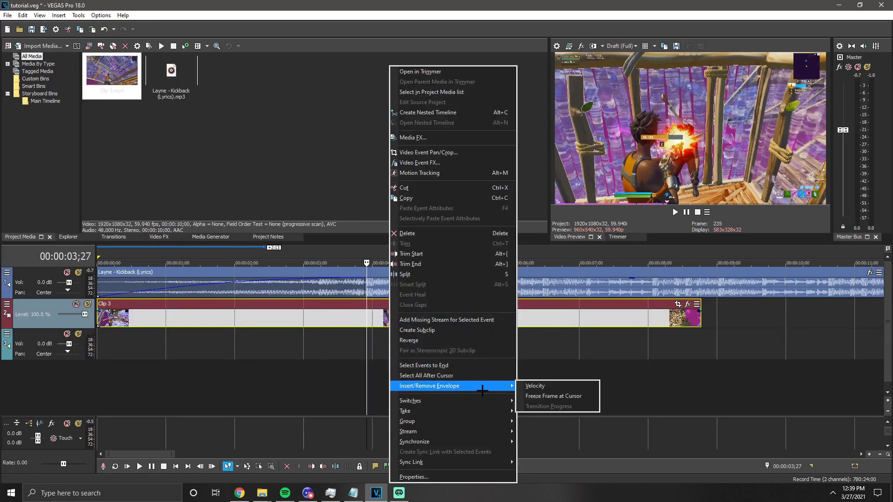
{"action": "mouse_move", "coordinate": [485, 386]}
{"action": "left_click", "coordinate": [528, 385]}
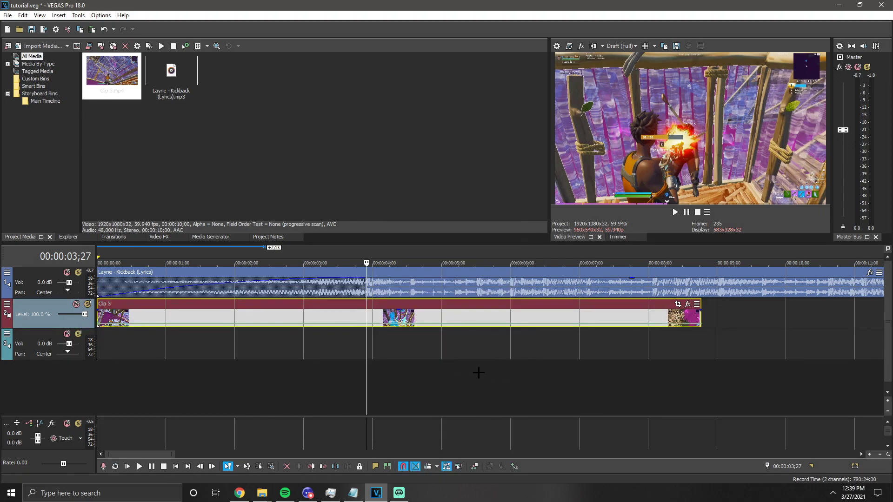
{"action": "scroll", "coordinate": [479, 372], "scroll_direction": "up", "scroll_amount": 5}
{"action": "scroll", "coordinate": [477, 372], "scroll_direction": "up", "scroll_amount": 4}
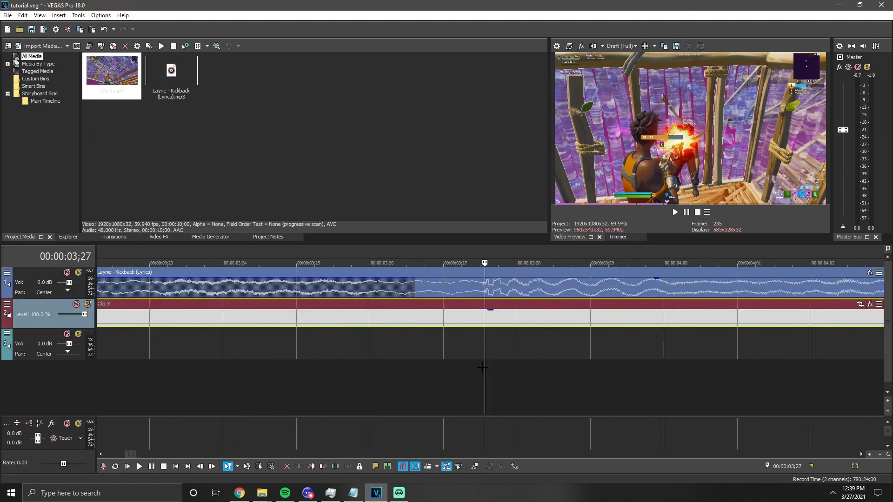
- Add two points on Clip 3's velocity envelope around 00:00:03;27
{"action": "double_click", "coordinate": [485, 325]}
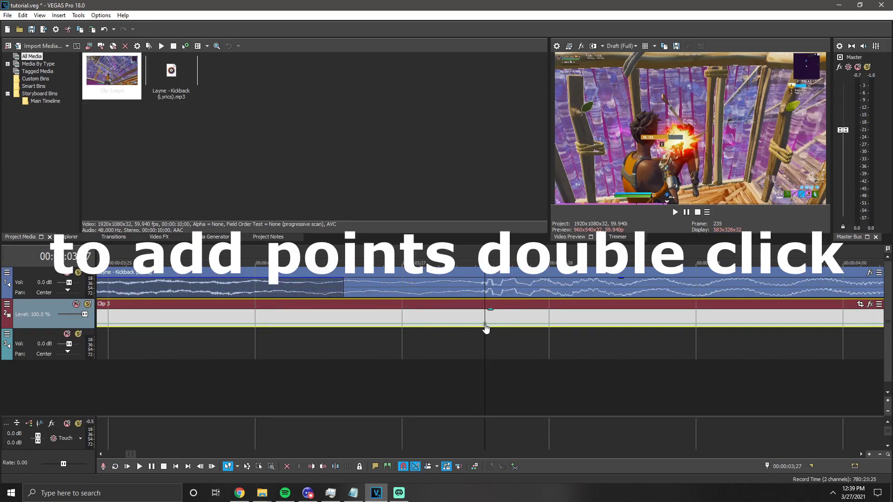
{"action": "key", "text": "Left"}
{"action": "key", "text": "Left"}
{"action": "key", "text": "Left"}
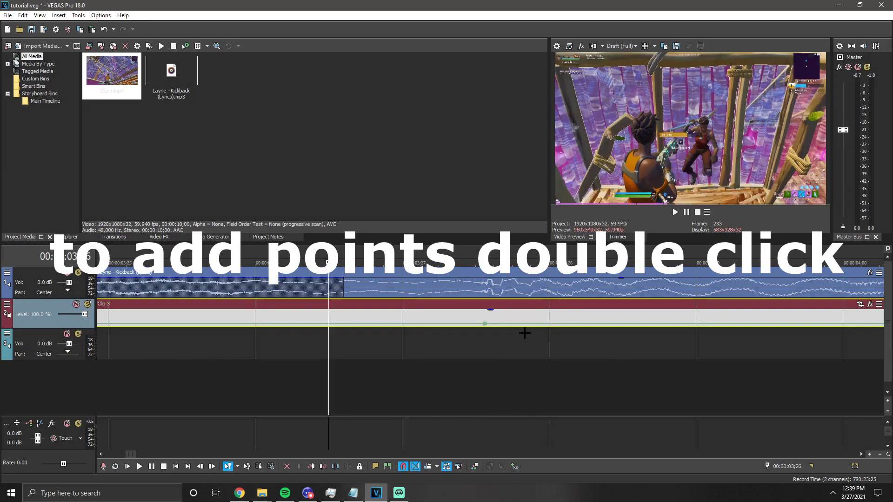
{"action": "double_click", "coordinate": [255, 324]}
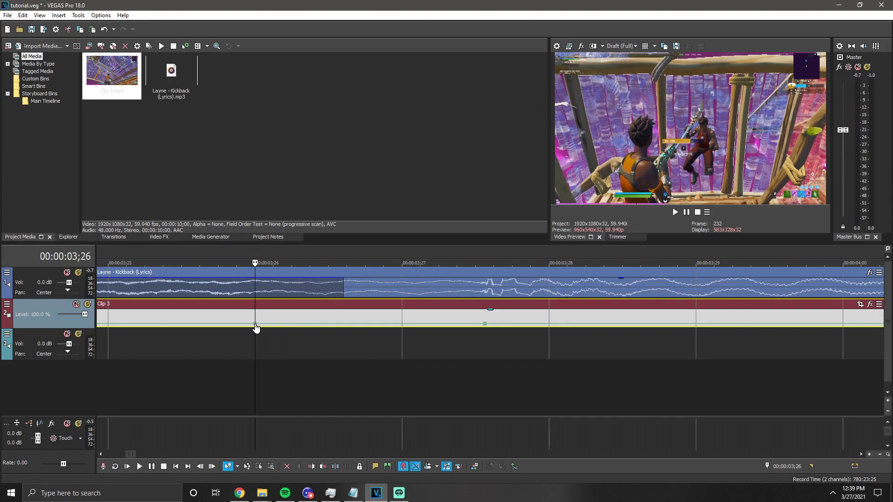
{"action": "key", "text": "Left"}
{"action": "left_click", "coordinate": [485, 325]}
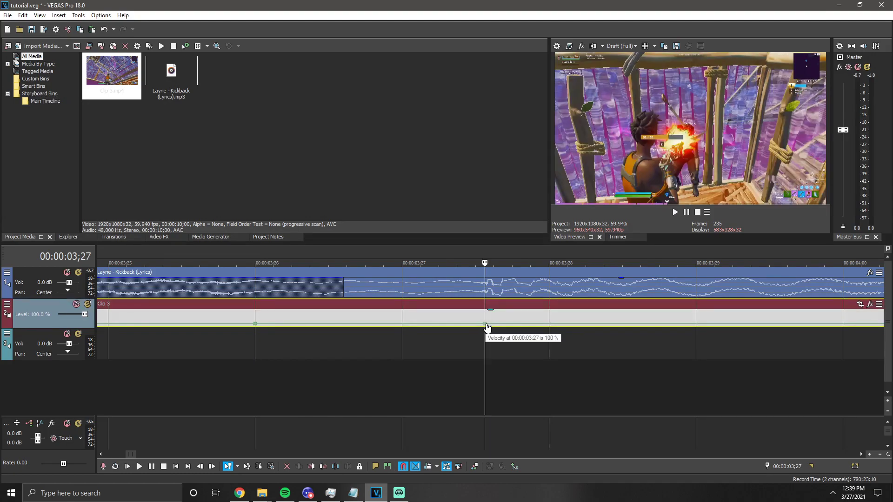
{"action": "key", "text": "Right"}
{"action": "key", "text": "Right"}
{"action": "key", "text": "Right"}
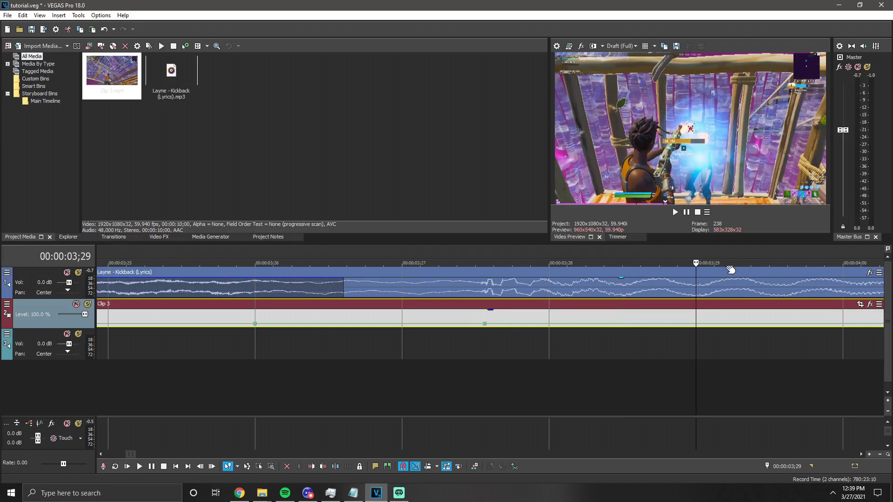
- Set a point to 50% Forward Velocity, raise the peak to about 450%, and play it back
{"action": "right_click", "coordinate": [697, 326]}
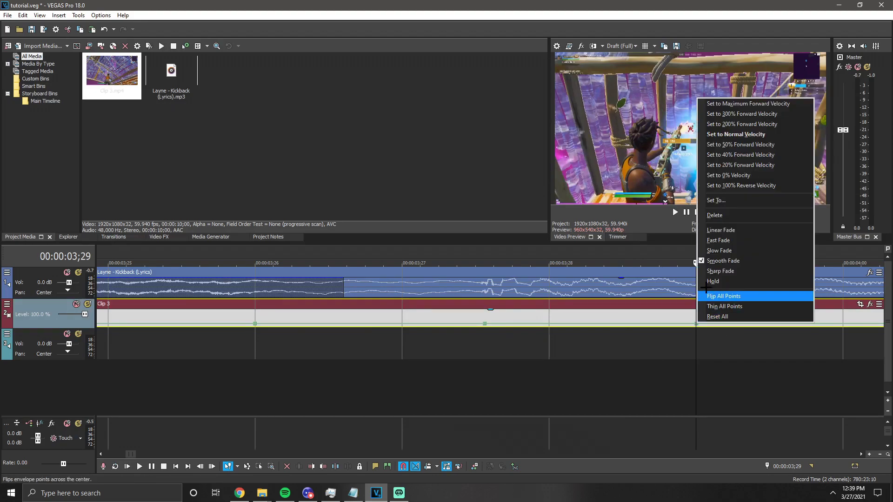
{"action": "left_click", "coordinate": [715, 144]}
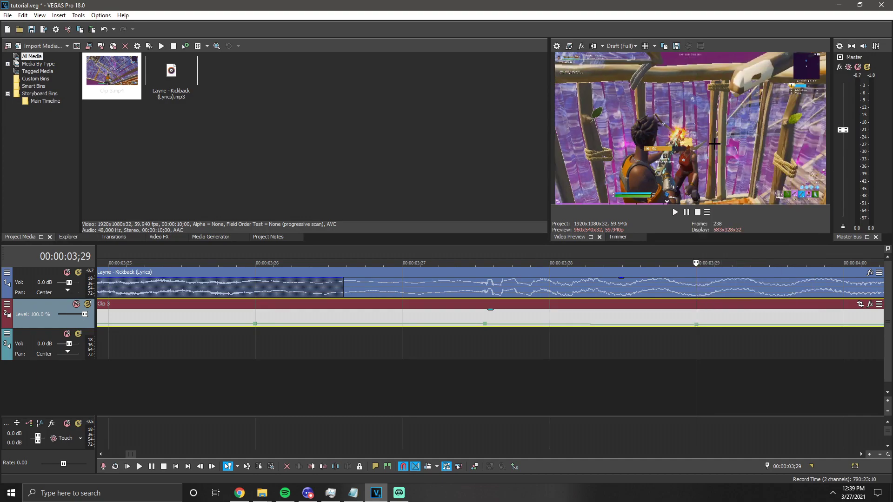
{"action": "left_click_drag", "start_coordinate": [486, 327], "coordinate": [486, 321]}
{"action": "scroll", "coordinate": [486, 321], "scroll_direction": "down", "scroll_amount": 3}
{"action": "scroll", "coordinate": [271, 348], "scroll_direction": "down", "scroll_amount": 5}
{"action": "key", "text": "space"}
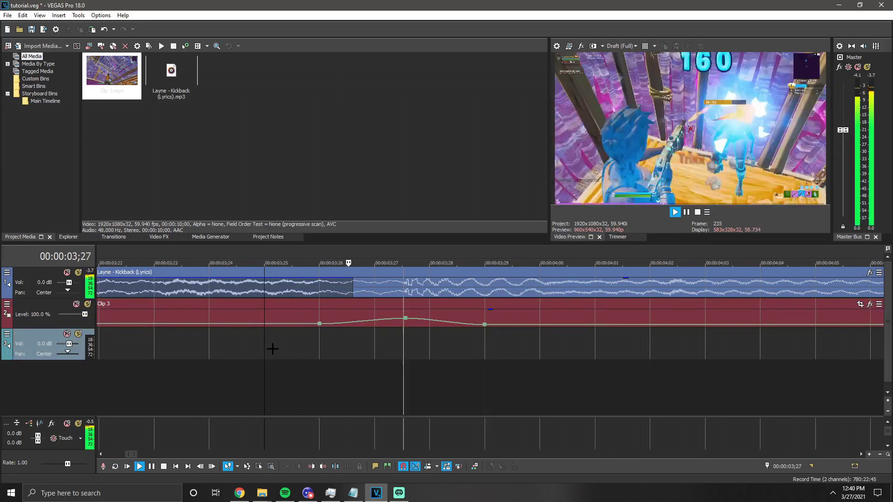
- Stop playback and split Clip 3 at the 03;27 velocity peak
{"action": "left_click", "coordinate": [397, 313]}
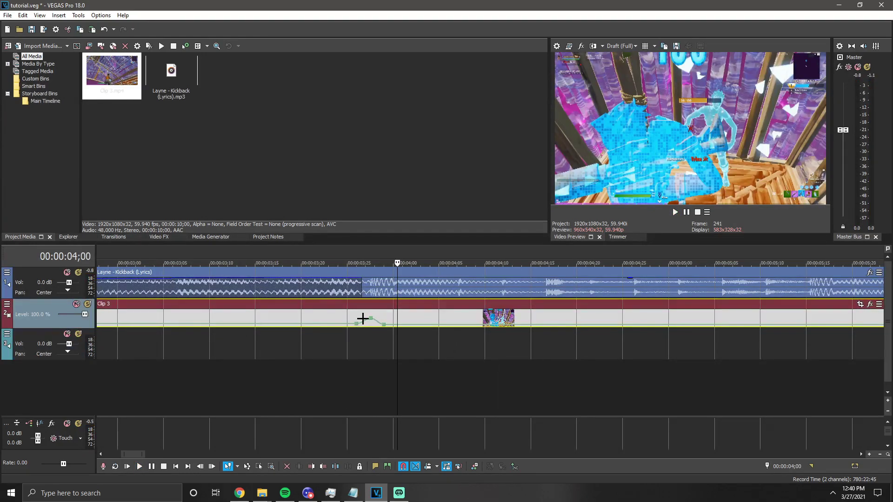
{"action": "scroll", "coordinate": [431, 312], "scroll_direction": "up", "scroll_amount": 3}
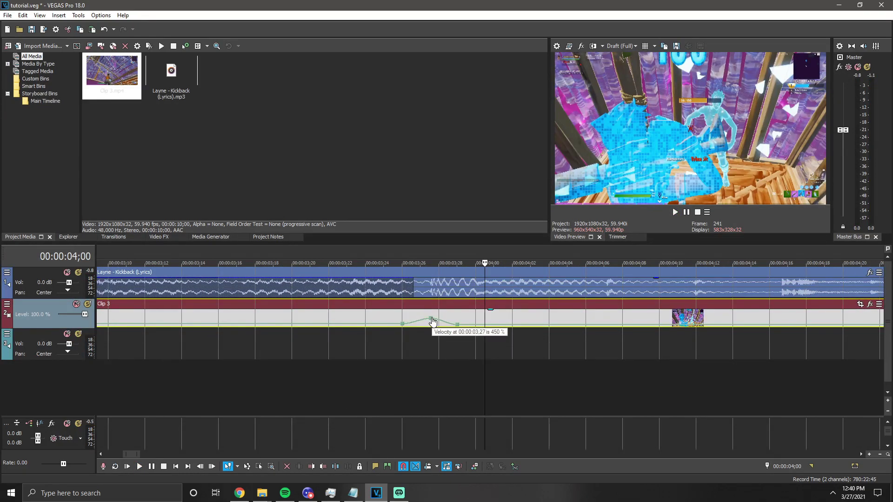
{"action": "left_click", "coordinate": [432, 321]}
{"action": "scroll", "coordinate": [503, 319], "scroll_direction": "up", "scroll_amount": 2}
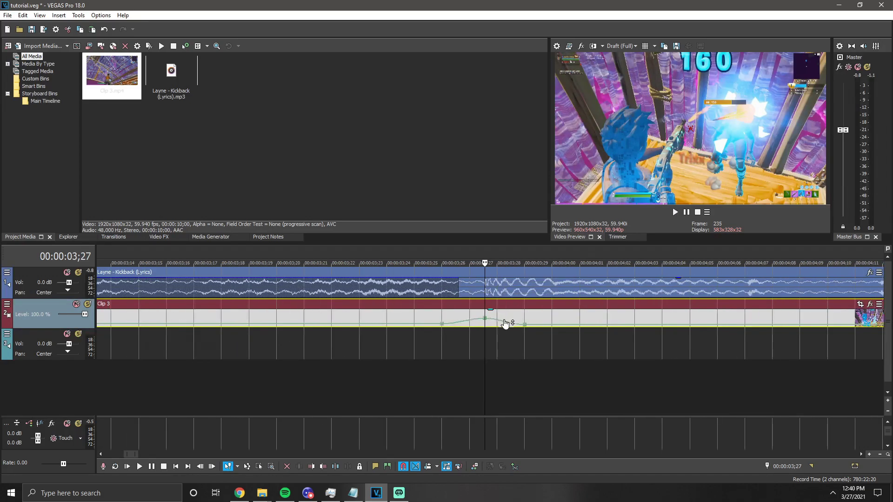
{"action": "scroll", "coordinate": [505, 323], "scroll_direction": "up", "scroll_amount": 3}
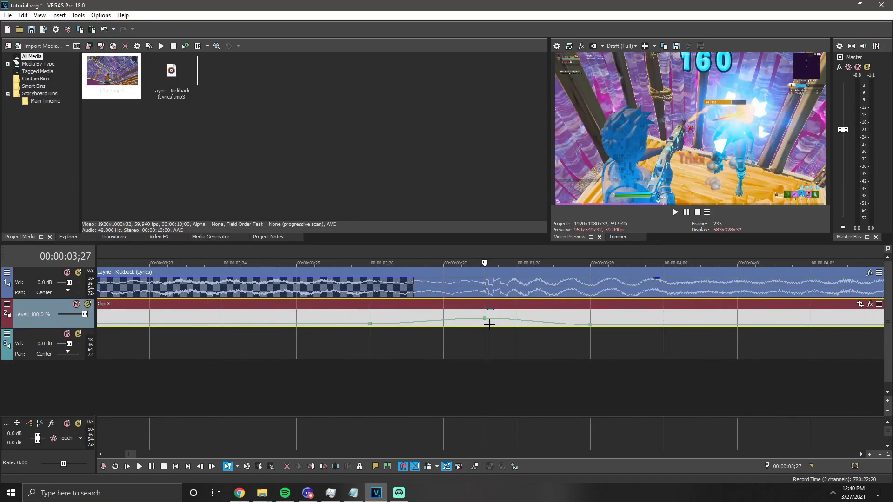
{"action": "key", "text": "s"}
- Deselect the right part of Clip 3 and set the playhead to 03;28
{"action": "scroll", "coordinate": [514, 314], "scroll_direction": "down", "scroll_amount": 3}
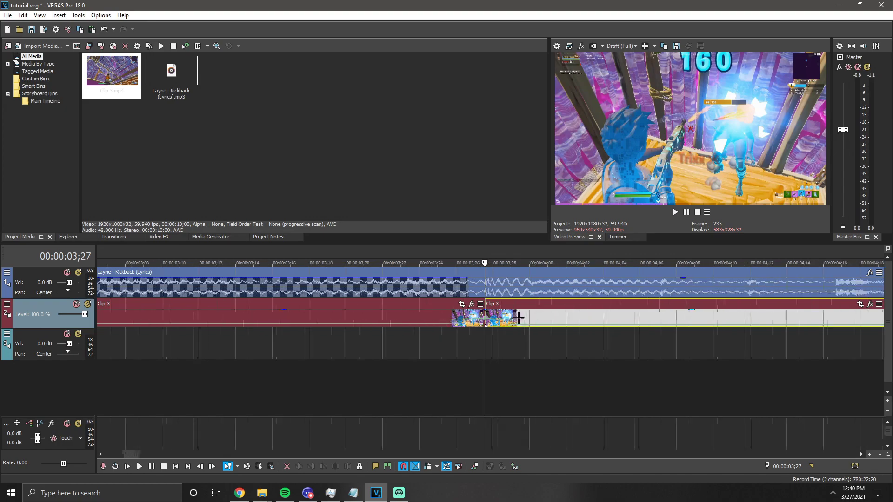
{"action": "left_click", "coordinate": [544, 318]}
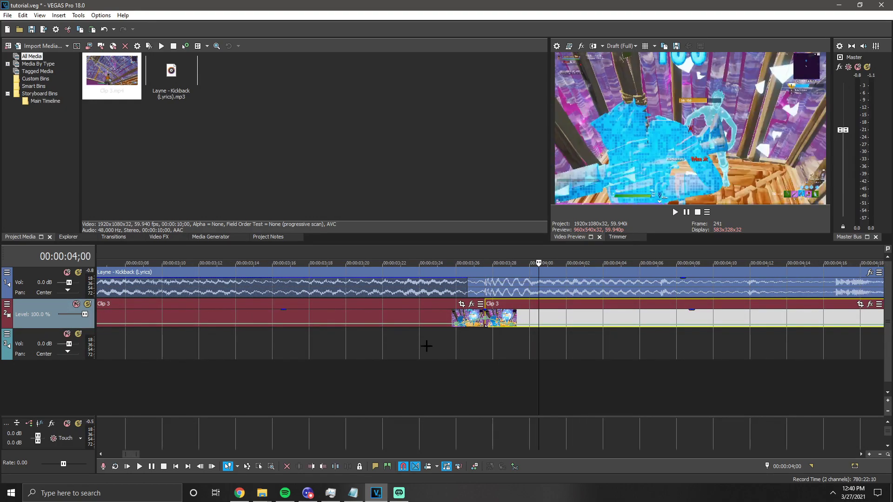
{"action": "left_click", "coordinate": [508, 349]}
{"action": "left_click", "coordinate": [493, 341]}
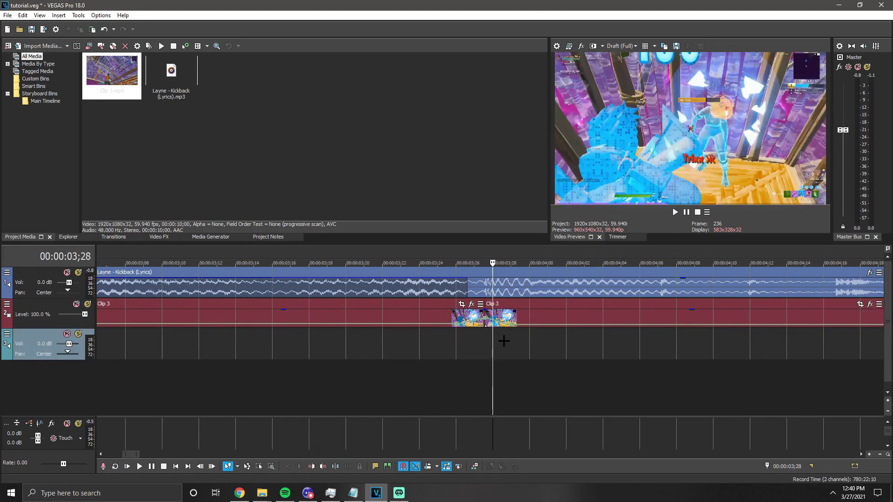
{"action": "left_click", "coordinate": [157, 237]}
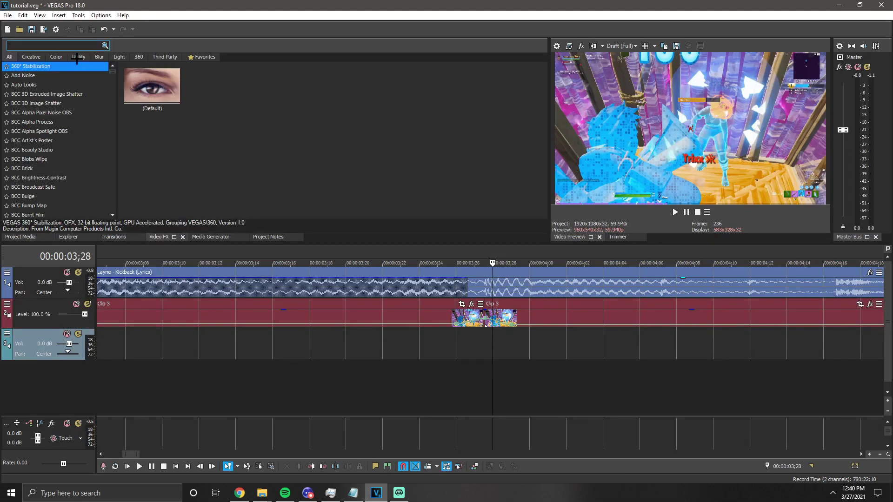
- Apply the default S_Shake preset to Clip 3 and resize its settings window
{"action": "type", "text": "shake"}
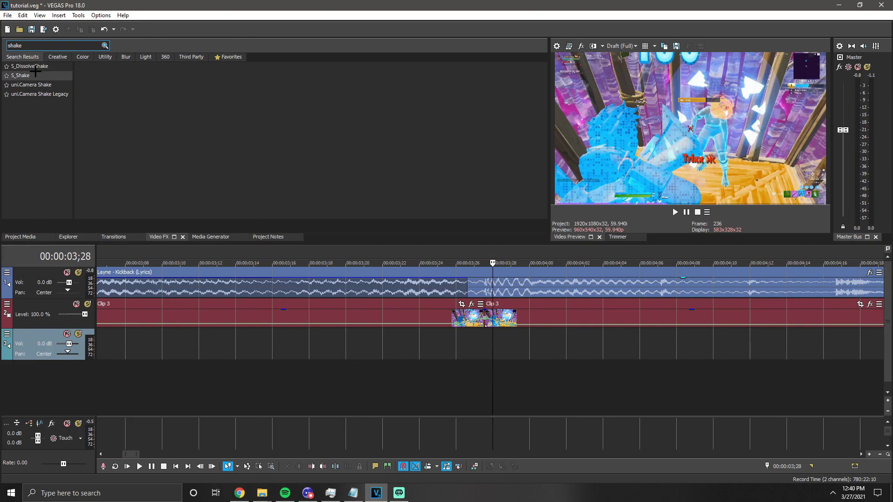
{"action": "left_click", "coordinate": [35, 73]}
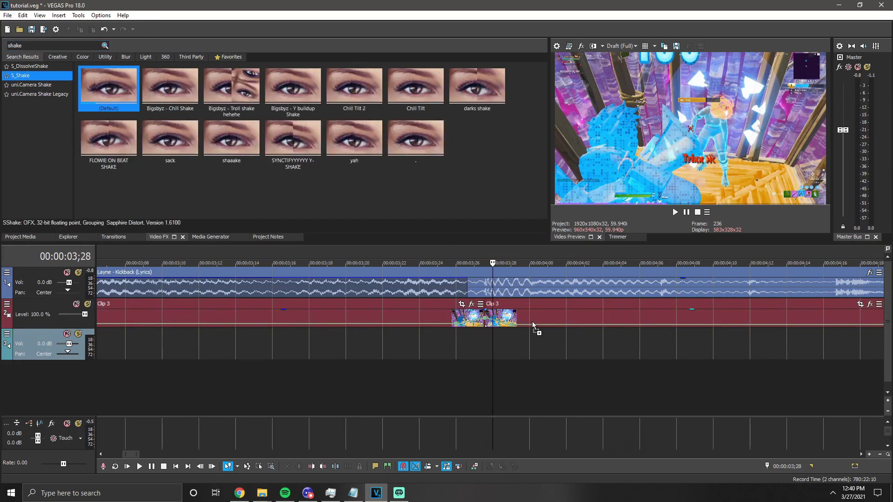
{"action": "left_click_drag", "start_coordinate": [533, 322], "coordinate": [532, 321]}
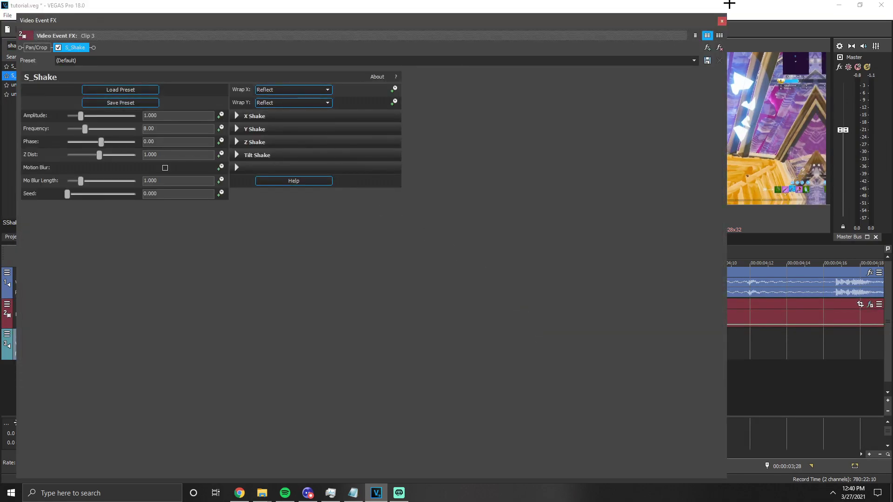
{"action": "left_click_drag", "start_coordinate": [724, 12], "coordinate": [578, 142]}
{"action": "left_click_drag", "start_coordinate": [233, 146], "coordinate": [254, 94]}
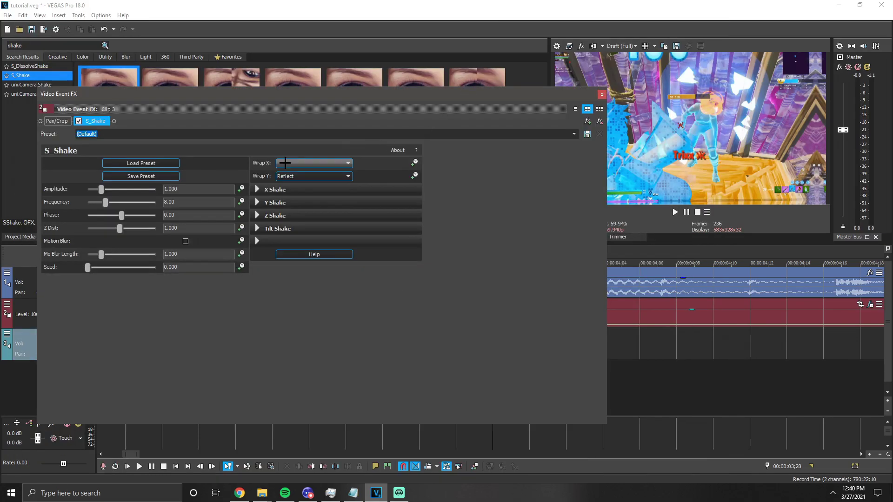
- Enable keyframes for Amplitude and Y Rand Amp, and set X Rand Amp to 0.000
{"action": "left_click", "coordinate": [241, 188]}
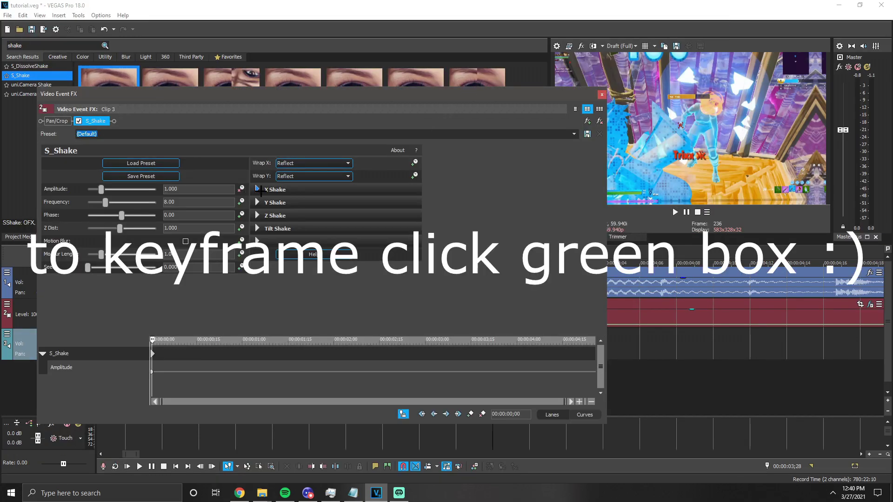
{"action": "left_click", "coordinate": [257, 202]}
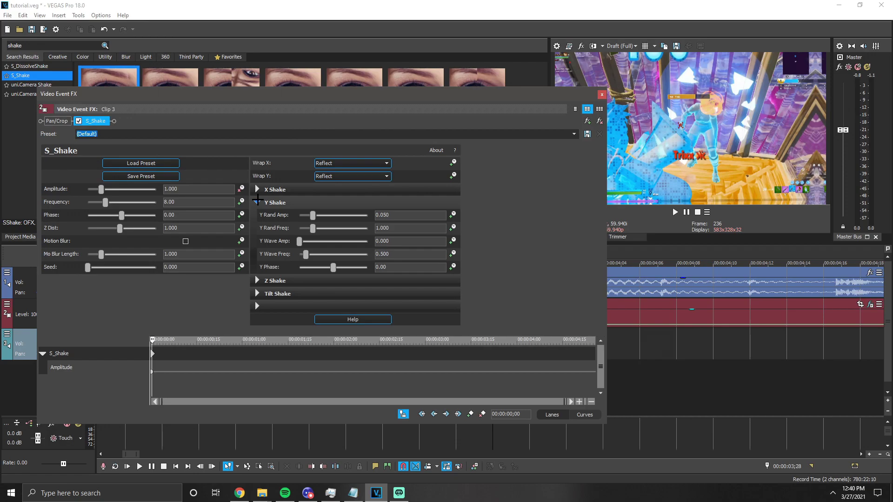
{"action": "left_click", "coordinate": [453, 214]}
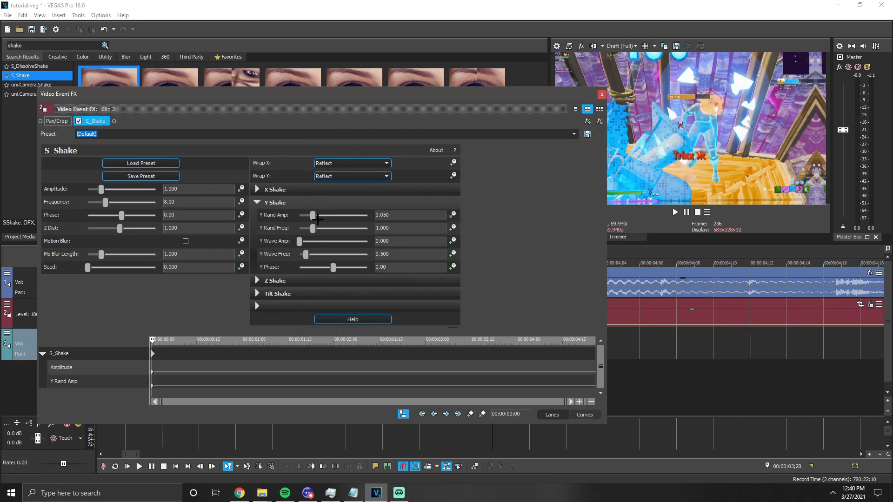
{"action": "left_click_drag", "start_coordinate": [319, 200], "coordinate": [238, 190]}
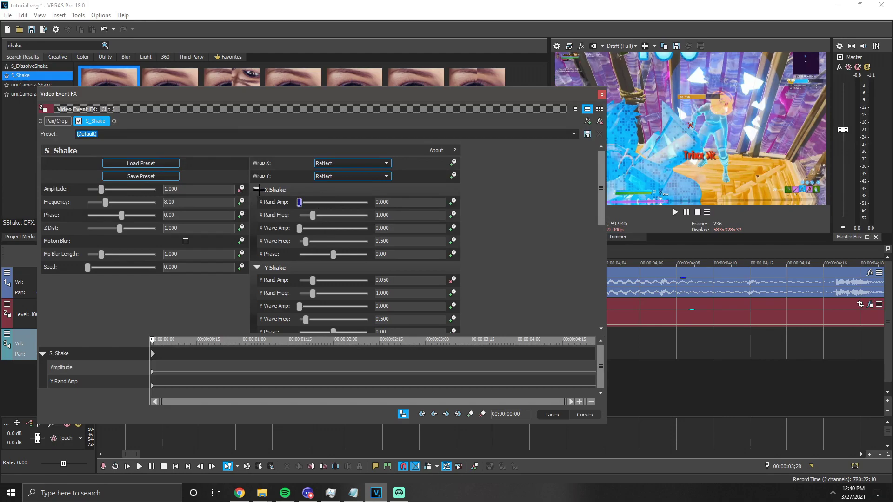
{"action": "left_click", "coordinate": [257, 189]}
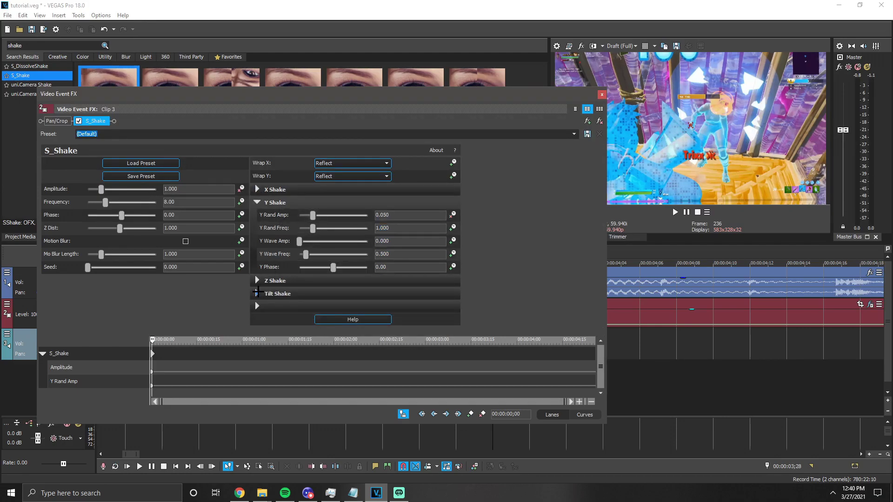
{"action": "left_click", "coordinate": [258, 293]}
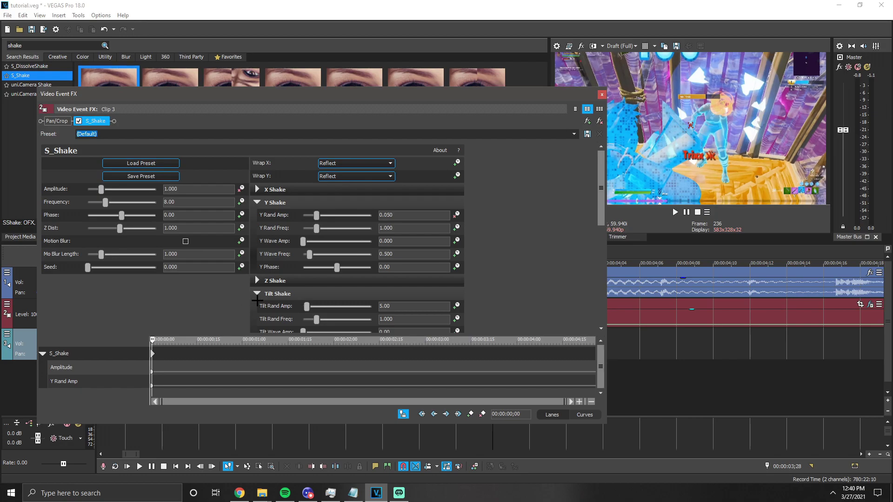
{"action": "left_click", "coordinate": [257, 293]}
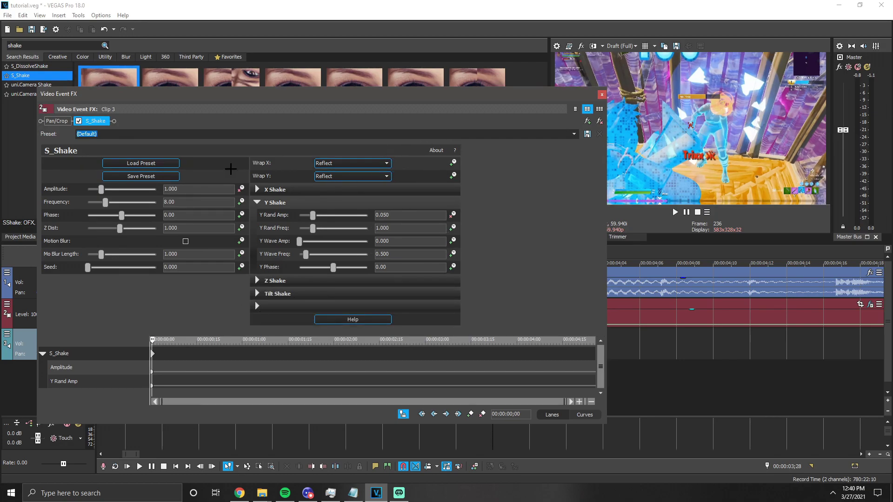
{"action": "left_click_drag", "start_coordinate": [153, 339], "coordinate": [142, 339]}
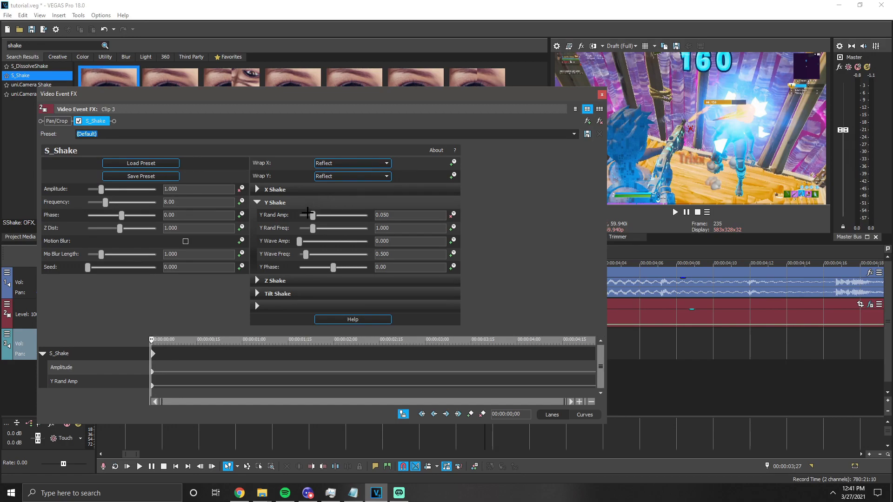
- Keyframe Y Rand Amp from a raised value at the start down to 0.000 shortly after
{"action": "left_click_drag", "start_coordinate": [312, 214], "coordinate": [322, 211]}
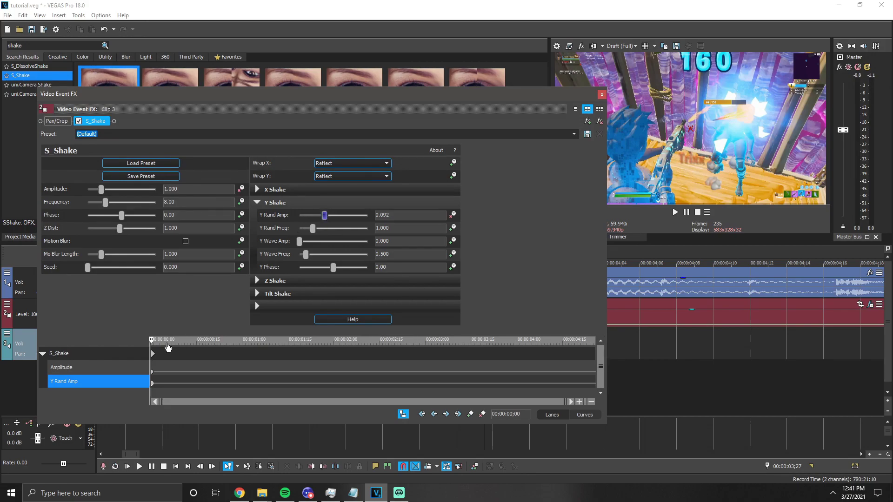
{"action": "mouse_move", "coordinate": [153, 339]}
{"action": "left_mouse_down"}
{"action": "mouse_move", "coordinate": [201, 342]}
{"action": "mouse_move", "coordinate": [186, 340]}
{"action": "left_mouse_up"}
{"action": "left_click", "coordinate": [187, 340]}
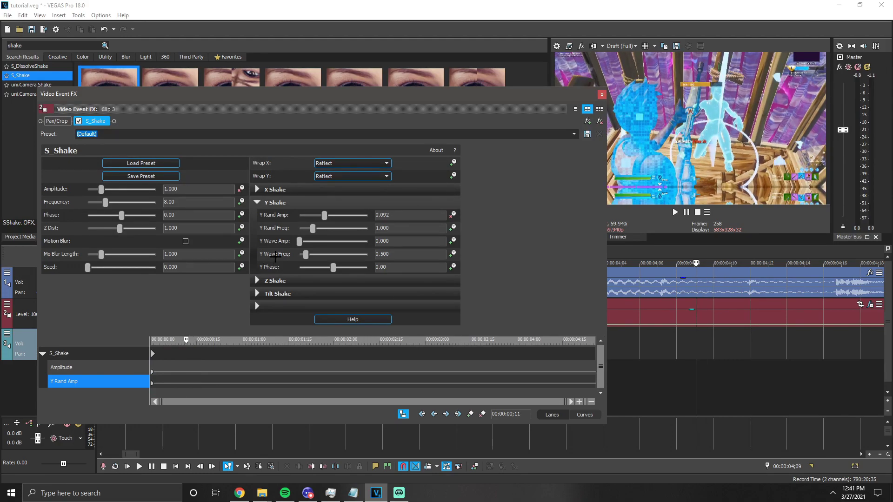
{"action": "left_click_drag", "start_coordinate": [326, 217], "coordinate": [194, 218]}
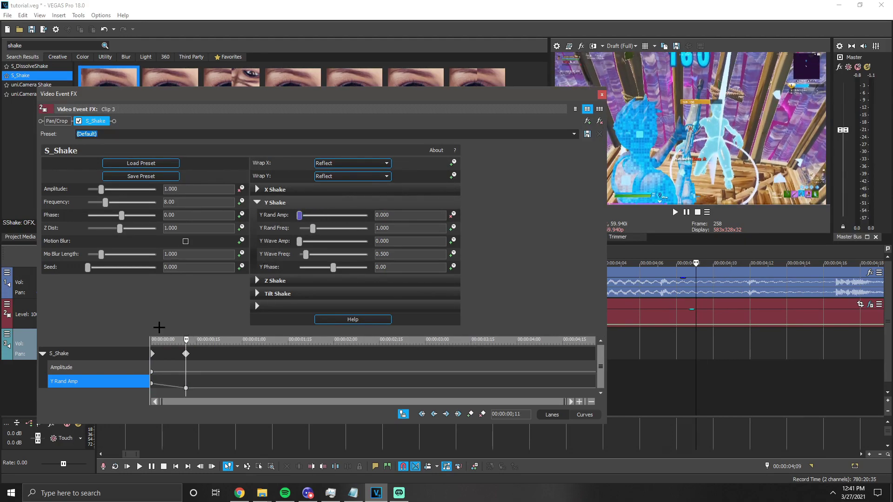
- Give the first Y Rand Amp keyframe a Fast Fade and close the Video Event FX window
{"action": "left_click", "coordinate": [151, 383]}
{"action": "right_click", "coordinate": [151, 383]}
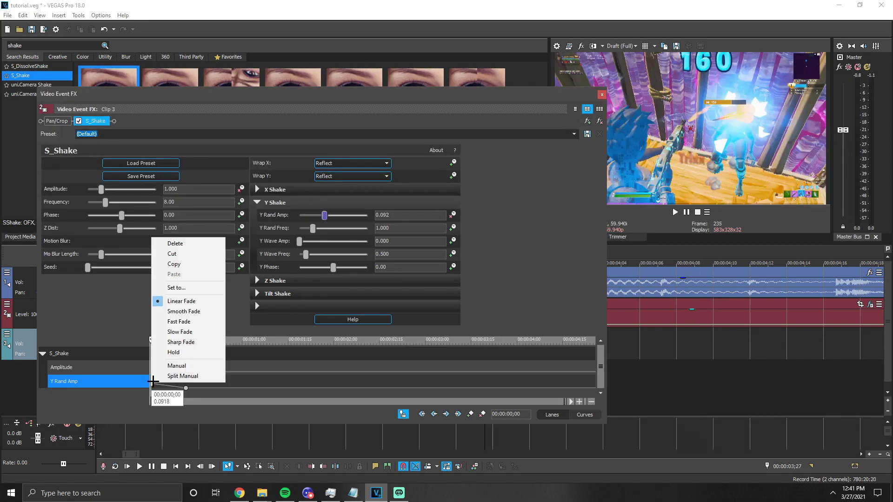
{"action": "left_click", "coordinate": [180, 323]}
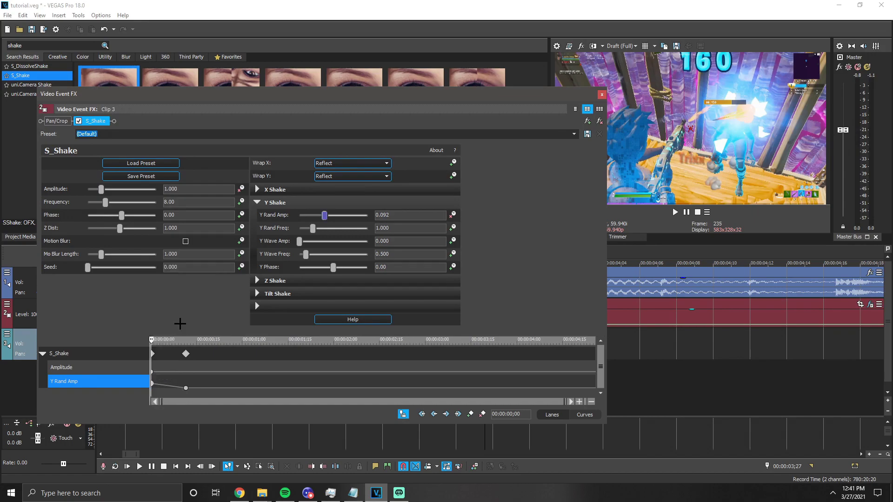
{"action": "left_click", "coordinate": [602, 94]}
{"action": "scroll", "coordinate": [344, 317], "scroll_direction": "down", "scroll_amount": 5}
- Loop-play the region from about 3;14 to 4;16 around the first Clip 3 event
{"action": "left_click", "coordinate": [343, 320]}
{"action": "double_click", "coordinate": [343, 320]}
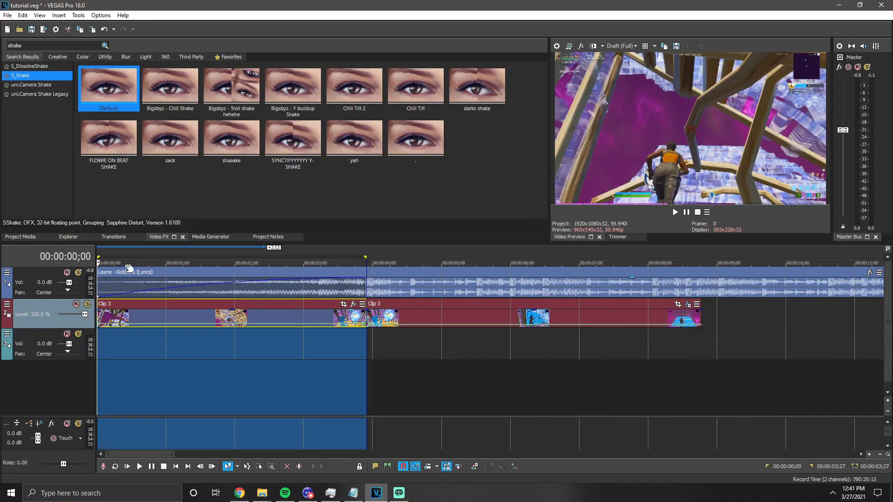
{"action": "left_click_drag", "start_coordinate": [337, 253], "coordinate": [410, 254]}
{"action": "scroll", "coordinate": [401, 247], "scroll_direction": "up", "scroll_amount": 3}
{"action": "key", "text": "space"}
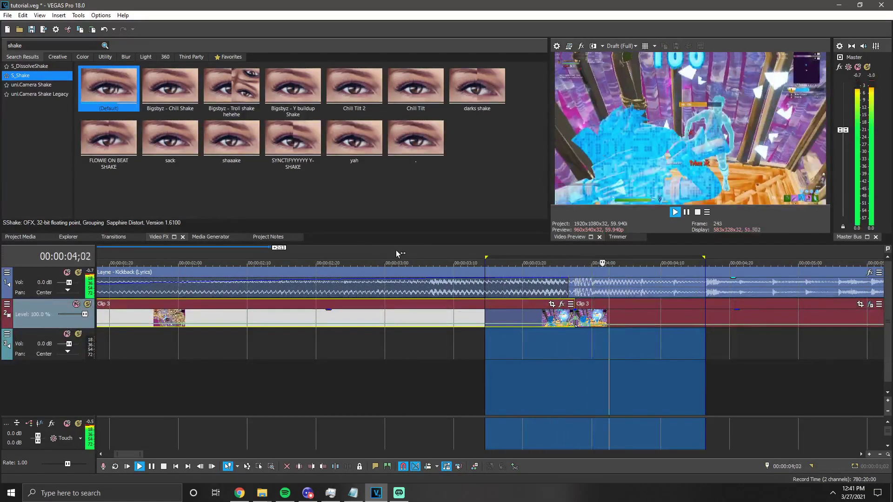
- Stop playback at 4;01 and add another S_Shake effect to the later Clip 3 event
{"action": "left_click", "coordinate": [572, 341]}
{"action": "key", "text": "space"}
{"action": "left_click", "coordinate": [601, 337]}
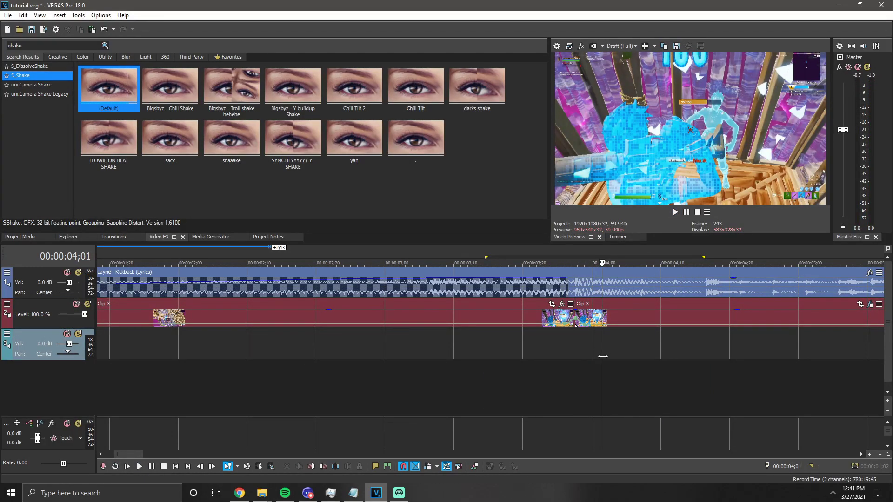
{"action": "left_click_drag", "start_coordinate": [153, 144], "coordinate": [637, 311]}
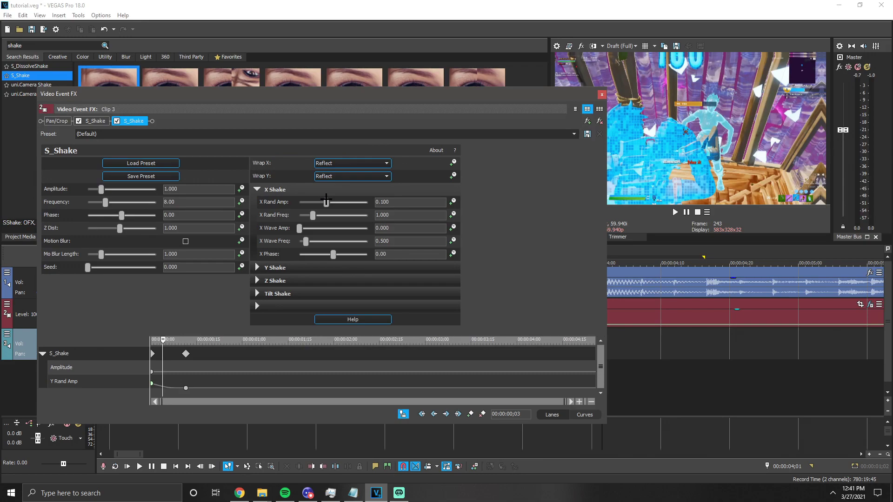
- Set the second S_Shake's X Rand Amp to 0.000
{"action": "left_click_drag", "start_coordinate": [326, 201], "coordinate": [163, 186]}
{"action": "left_click", "coordinate": [262, 190]}
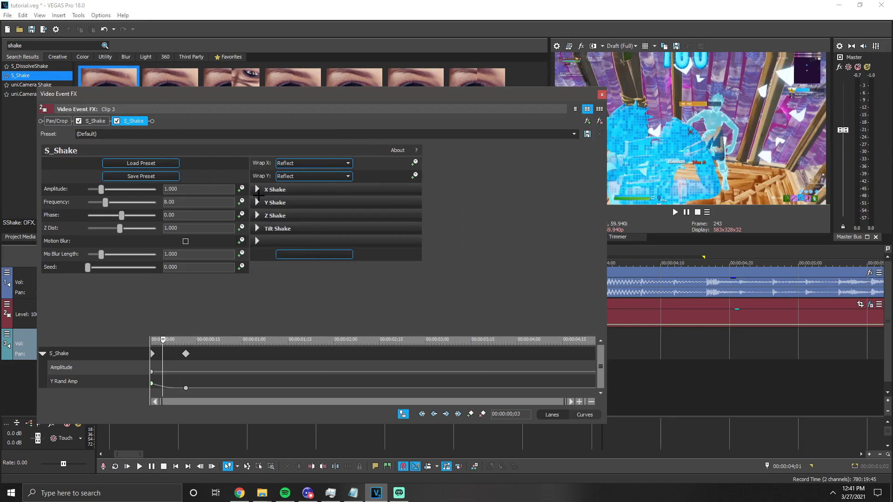
{"action": "left_click", "coordinate": [257, 192]}
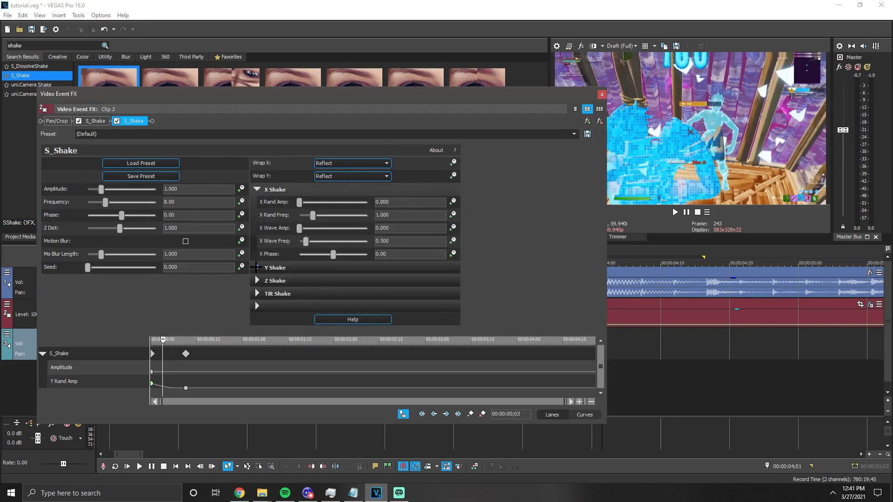
{"action": "left_click", "coordinate": [257, 267]}
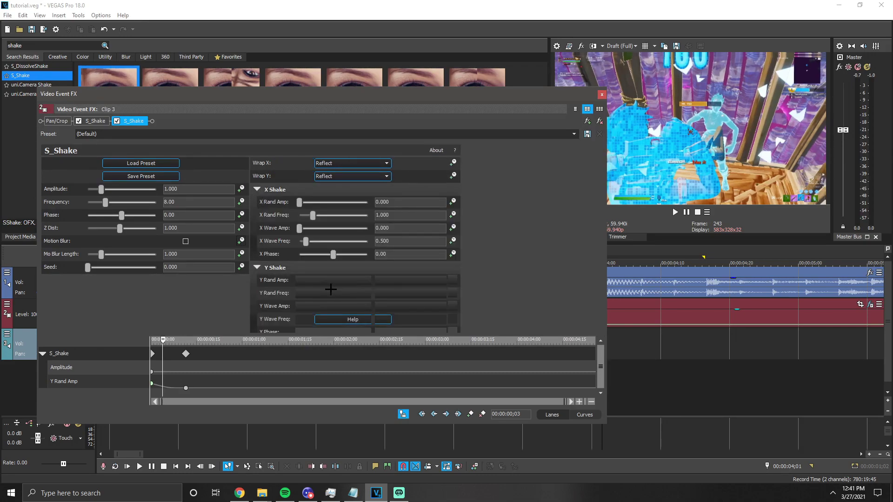
{"action": "left_click", "coordinate": [258, 268]}
- Lower Tilt Rand Amp from 5.00 to 0.61 and close the effects window
{"action": "left_click", "coordinate": [258, 294]}
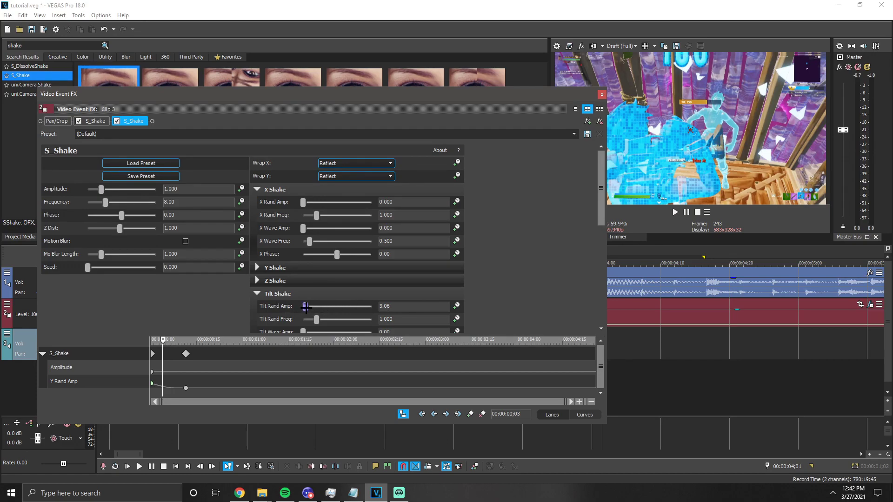
{"action": "left_click_drag", "start_coordinate": [306, 307], "coordinate": [303, 307]}
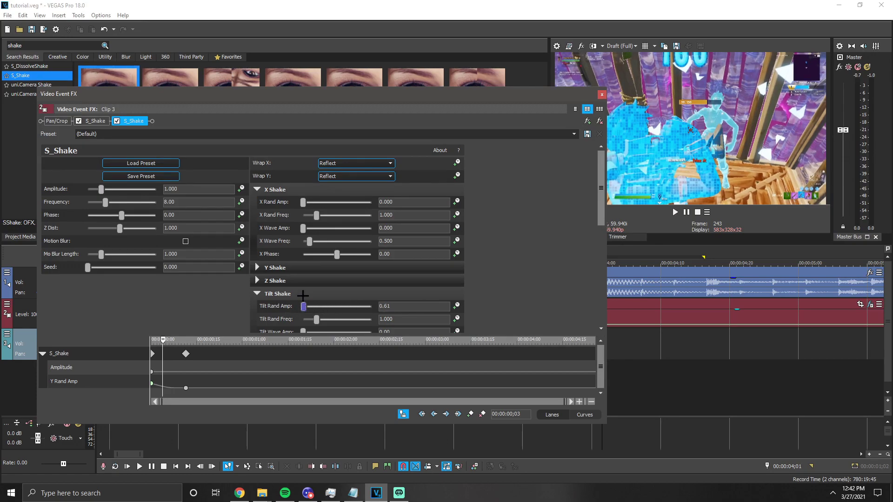
{"action": "left_click", "coordinate": [241, 202]}
{"action": "left_click", "coordinate": [601, 95]}
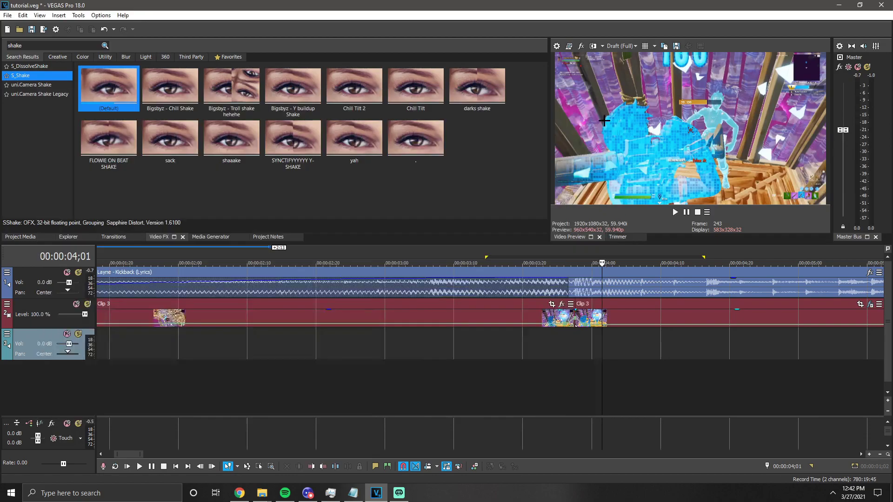
{"action": "scroll", "coordinate": [328, 343], "scroll_direction": "down", "scroll_amount": 5}
{"action": "key", "text": "space"}
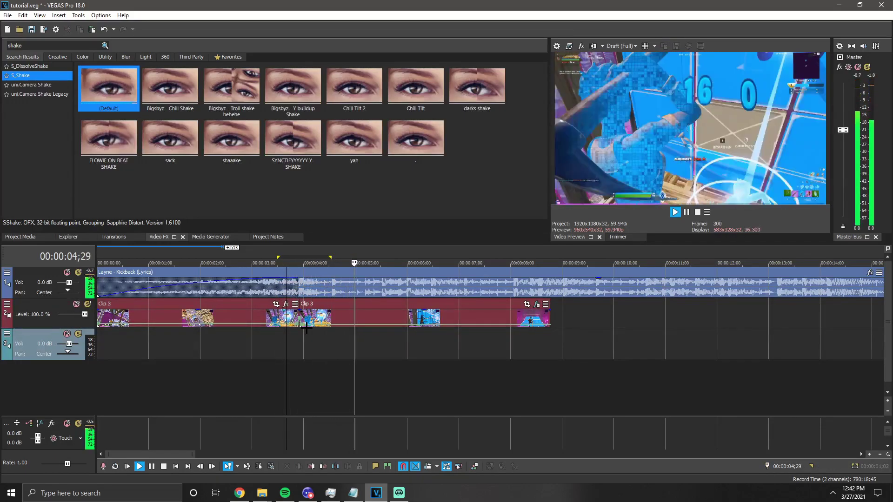
{"action": "key", "text": "space"}
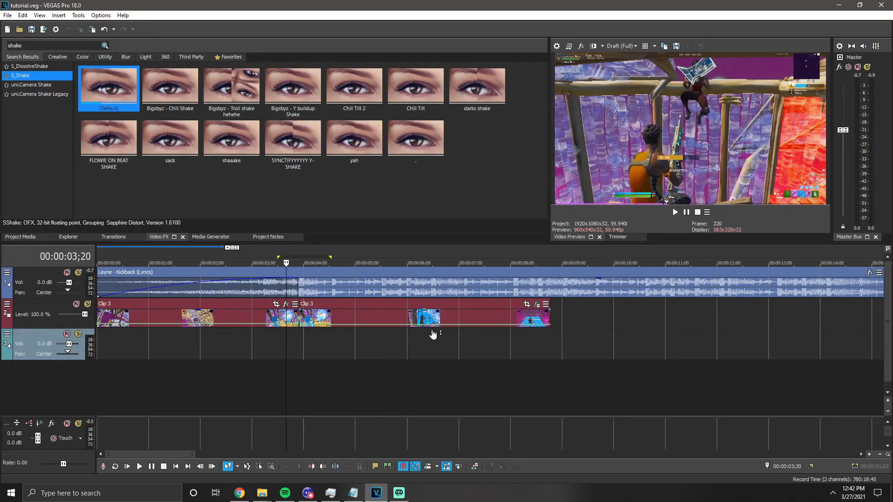
{"action": "scroll", "coordinate": [438, 333], "scroll_direction": "up", "scroll_amount": 2}
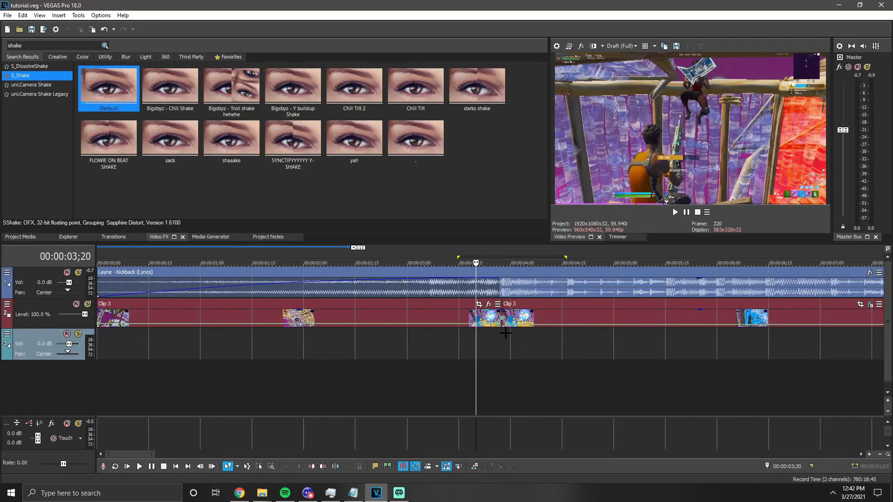
{"action": "key", "text": "Right"}
{"action": "key", "text": "Right"}
{"action": "key", "text": "Right"}
{"action": "key", "text": "Right"}
{"action": "key", "text": "Right"}
{"action": "key", "text": "Right"}
{"action": "key", "text": "Right"}
{"action": "key", "text": "Right"}
{"action": "key", "text": "Right"}
{"action": "key", "text": "Right"}
{"action": "key", "text": "Right"}
{"action": "key", "text": "Right"}
{"action": "key", "text": "Right"}
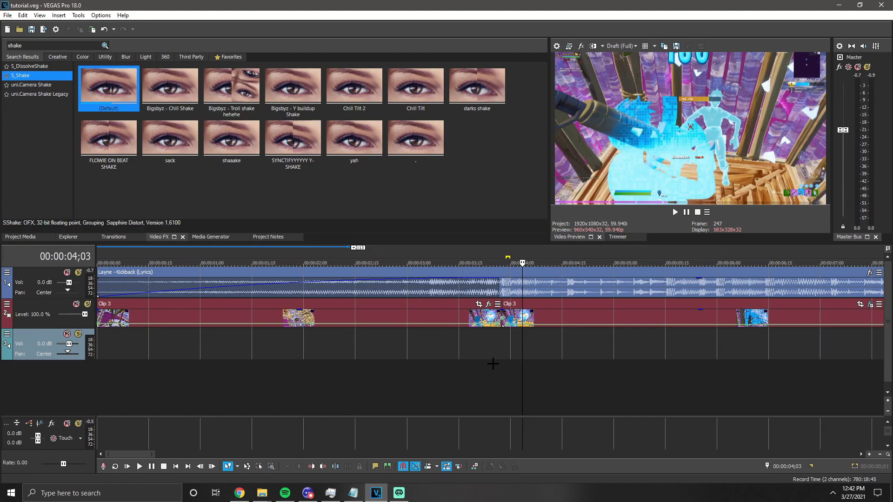
{"action": "left_click", "coordinate": [34, 46]}
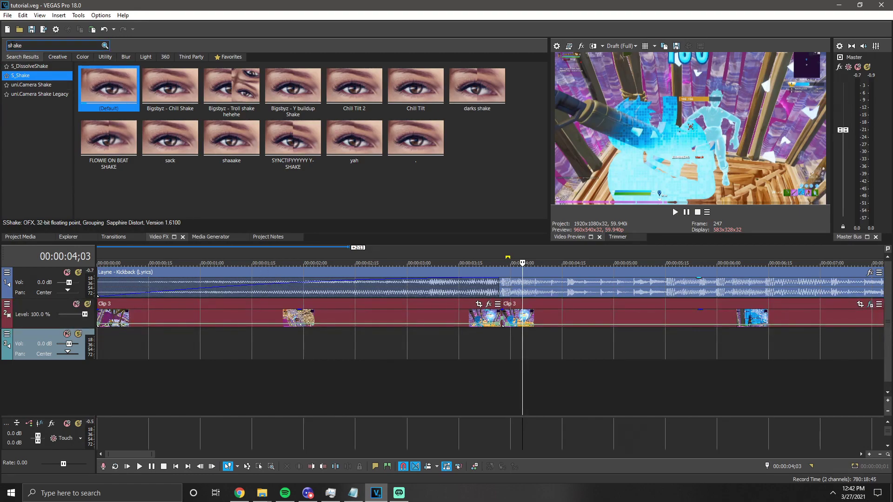
- Search Video FX for 'rgb' and drop the S_DistortRGB default preset onto Clip 3
{"action": "double_click", "coordinate": [35, 45]}
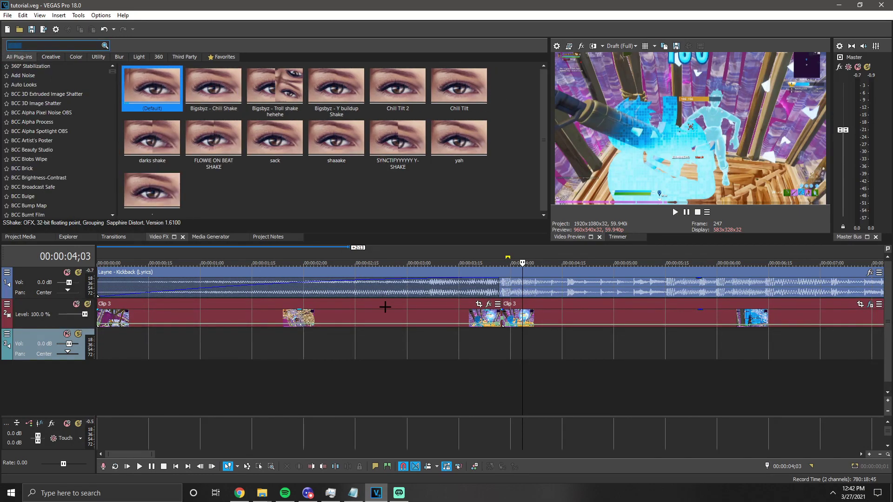
{"action": "type", "text": "rgb"}
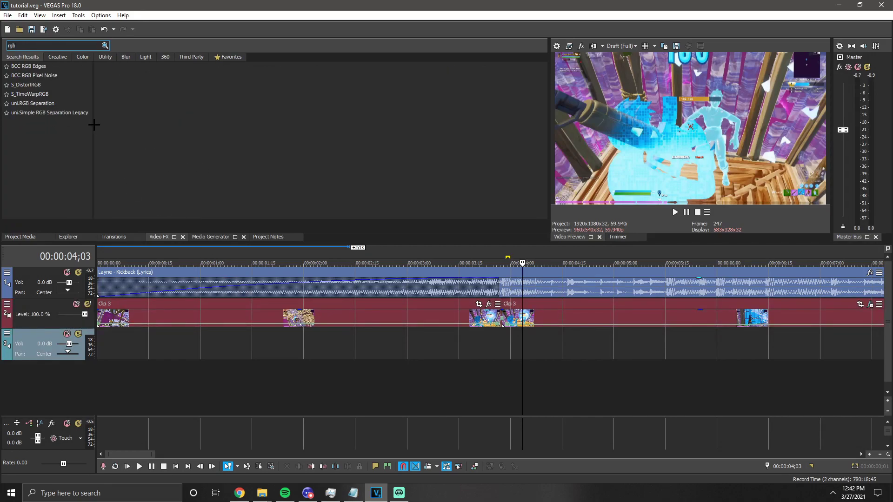
{"action": "left_click", "coordinate": [22, 84]}
{"action": "left_click_drag", "start_coordinate": [128, 76], "coordinate": [570, 311]}
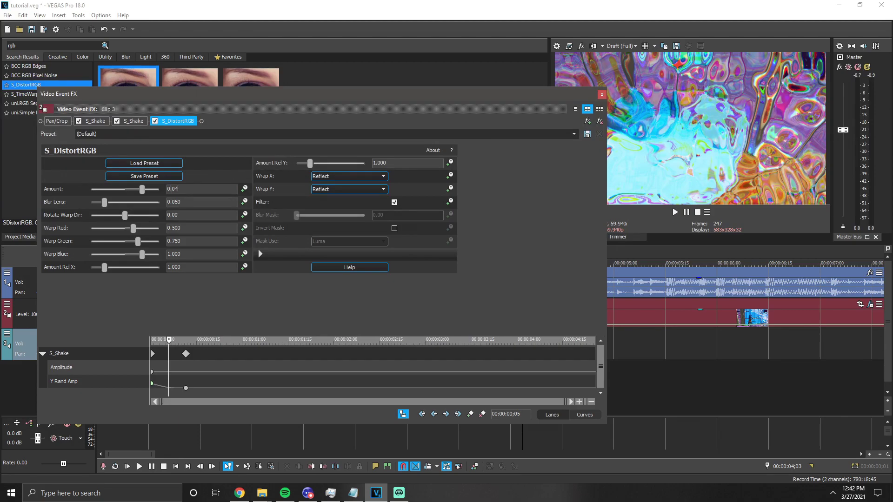
- Keyframe S_DistortRGB Amount at 0.04 at the start and 0 at ;20
{"action": "key", "text": "Return"}
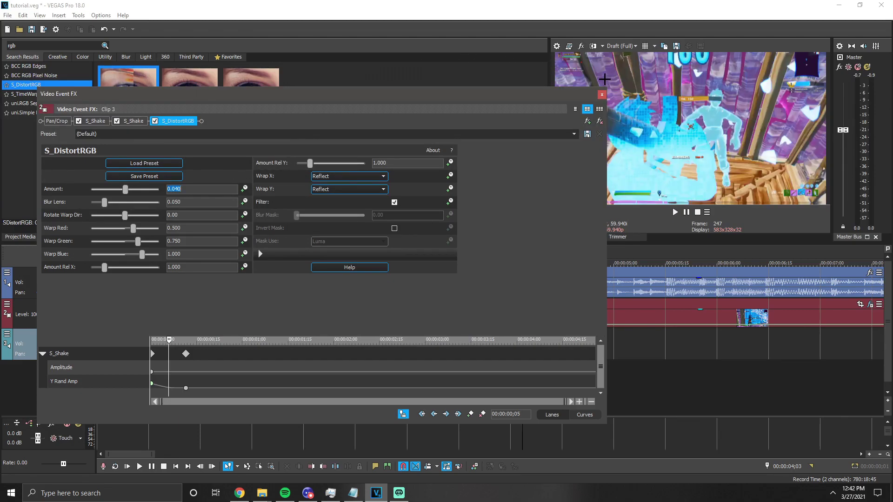
{"action": "left_click", "coordinate": [244, 189]}
{"action": "left_click_drag", "start_coordinate": [166, 339], "coordinate": [212, 335]}
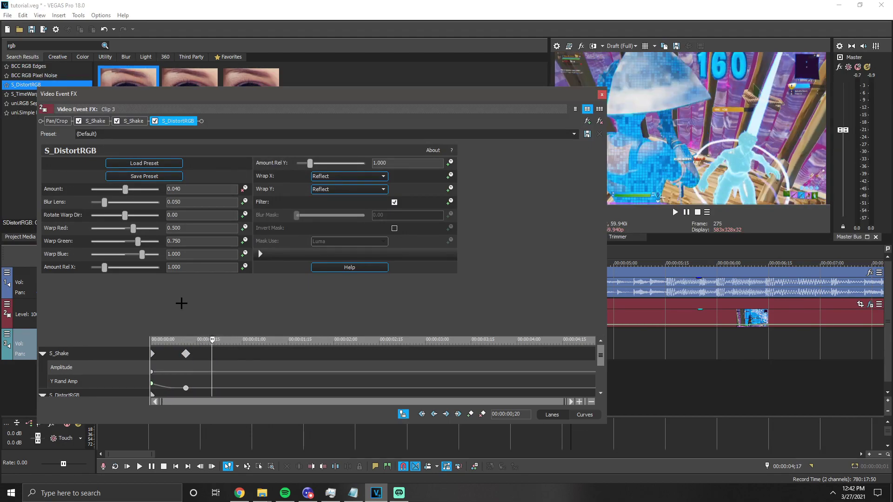
{"action": "type", "text": "0"}
{"action": "key", "text": "Return"}
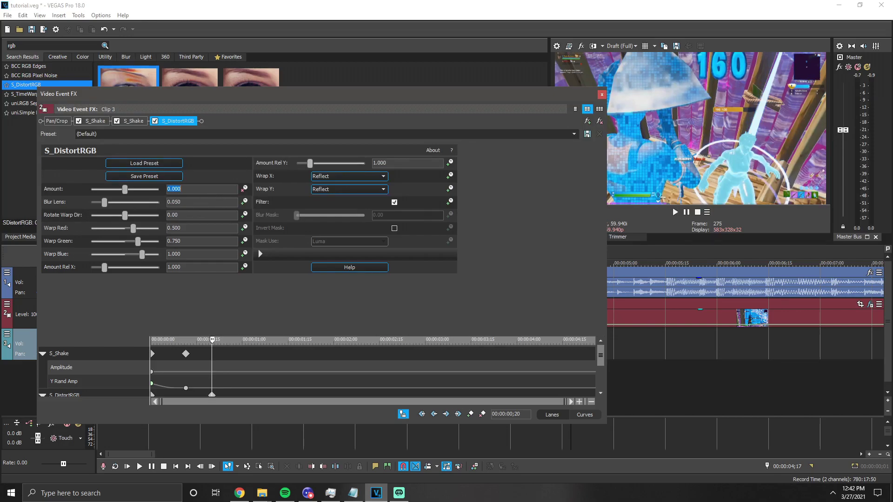
{"action": "left_click_drag", "start_coordinate": [213, 341], "coordinate": [134, 324]}
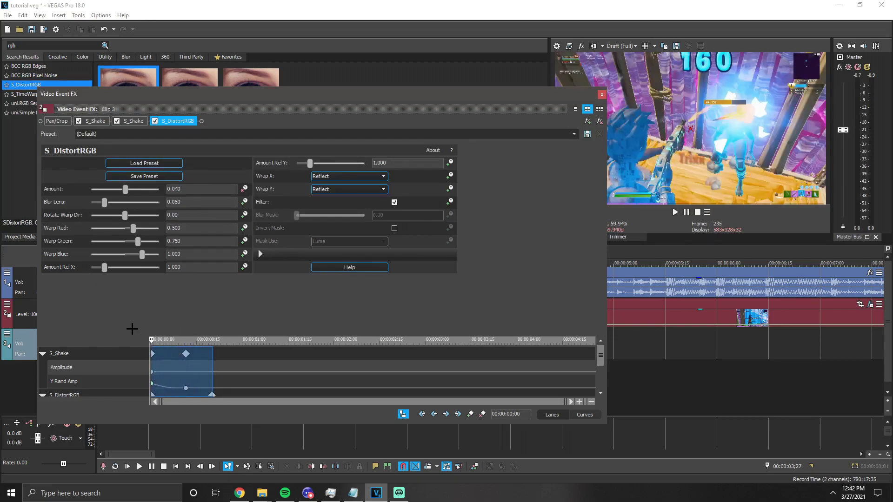
- Give the first Amount keyframe a slow fade, close the window, and extend the loop end to about 5;15
{"action": "left_click", "coordinate": [600, 376]}
{"action": "scroll", "coordinate": [166, 382], "scroll_direction": "up", "scroll_amount": 3}
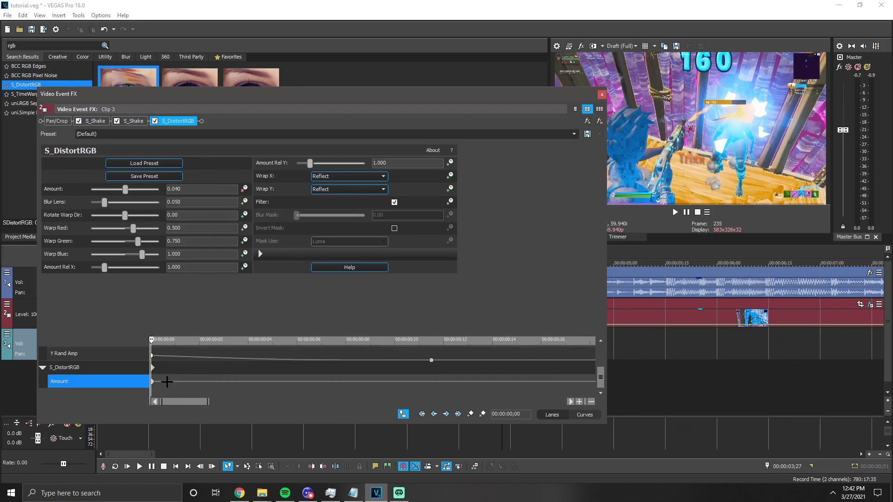
{"action": "mouse_move", "coordinate": [152, 381]}
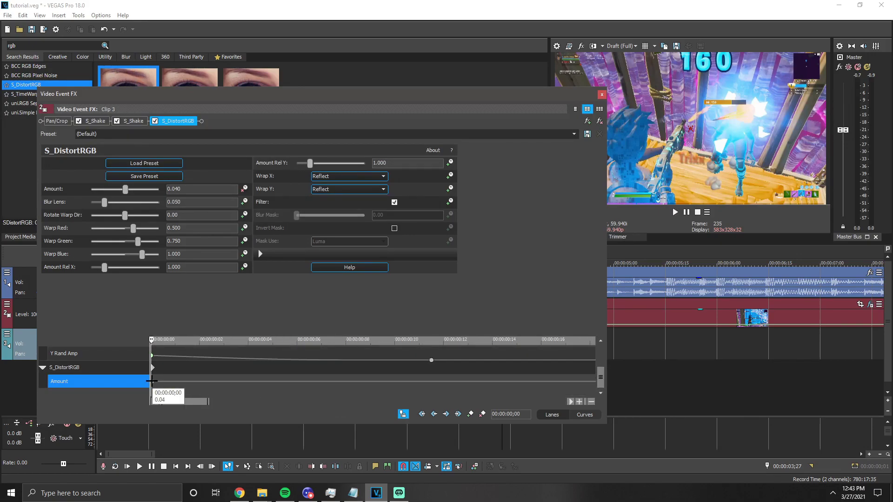
{"action": "right_click", "coordinate": [152, 381]}
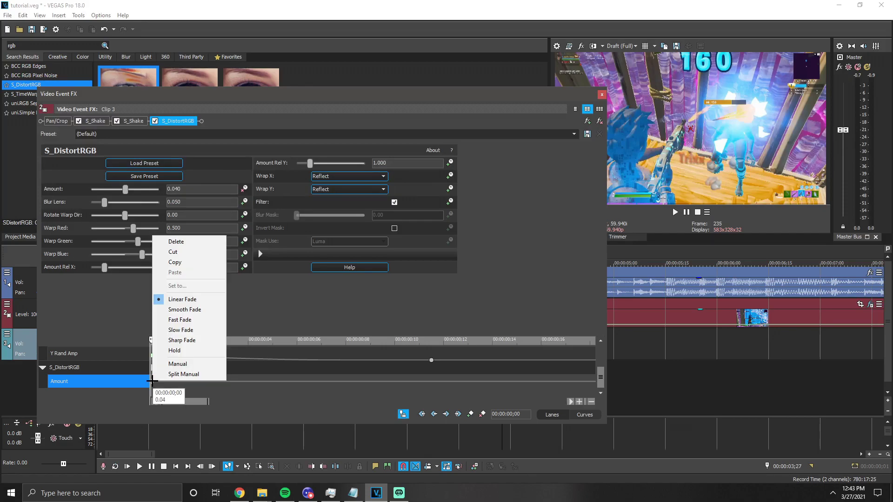
{"action": "left_click", "coordinate": [186, 330]}
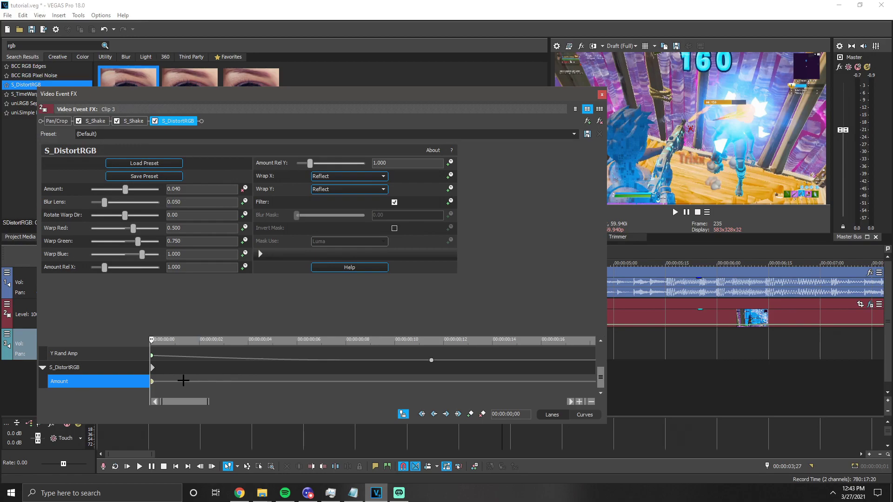
{"action": "left_click", "coordinate": [601, 95]}
{"action": "left_click_drag", "start_coordinate": [558, 254], "coordinate": [640, 255]}
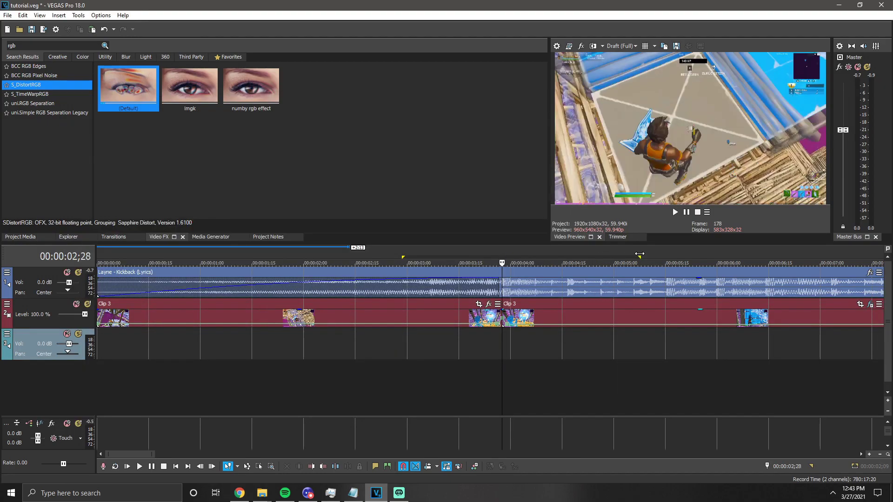
- End the loop region at 4;20 during playback, stop near 3;27, and reopen Clip 3's S_DistortRGB settings
{"action": "key", "text": "space"}
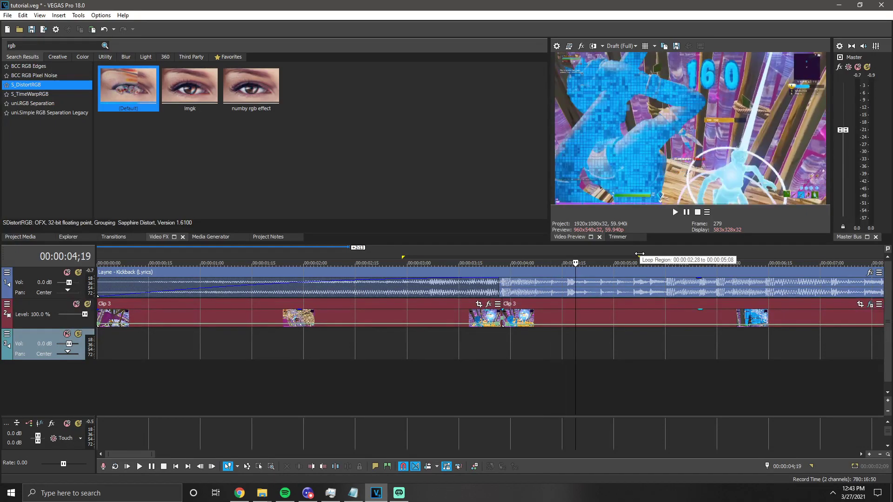
{"action": "key", "text": "o"}
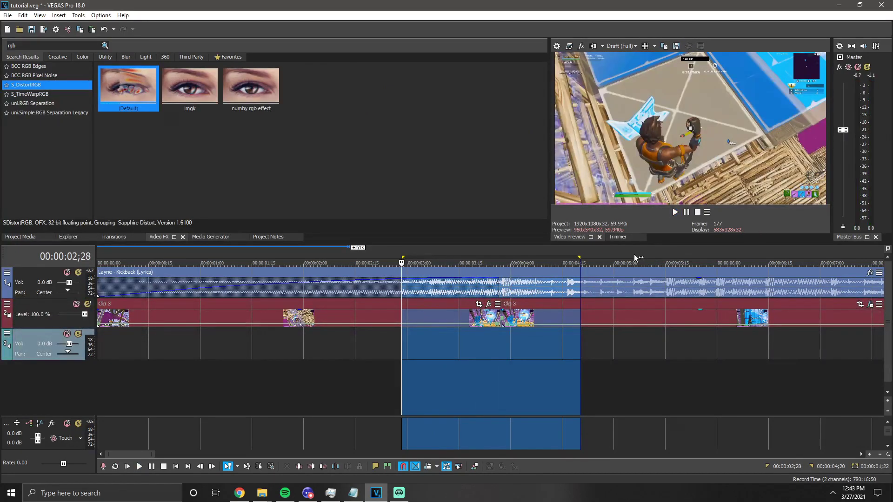
{"action": "left_click", "coordinate": [490, 367]}
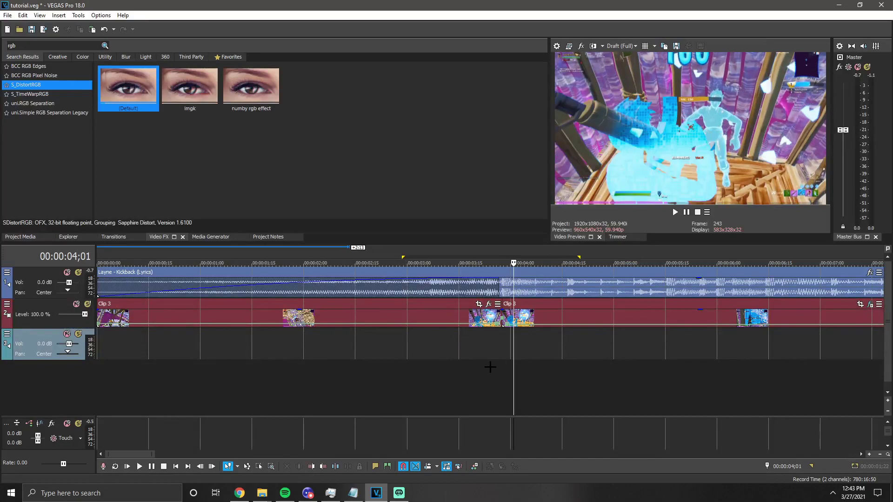
{"action": "double_click", "coordinate": [502, 332]}
{"action": "left_click", "coordinate": [503, 333]}
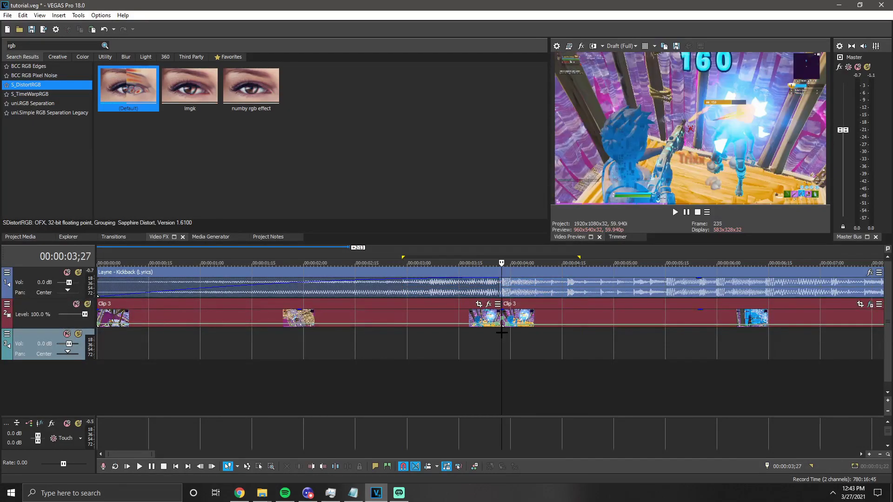
{"action": "left_click", "coordinate": [871, 304]}
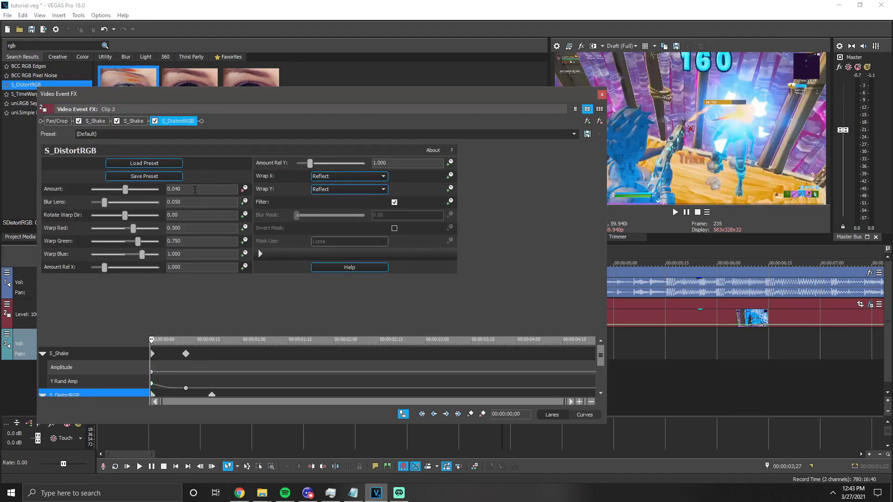
- Raise S_DistortRGB Amount to 0.050, close the window, and play the loop
{"action": "left_click_drag", "start_coordinate": [194, 190], "coordinate": [143, 188]}
{"action": "type", "text": "0"}
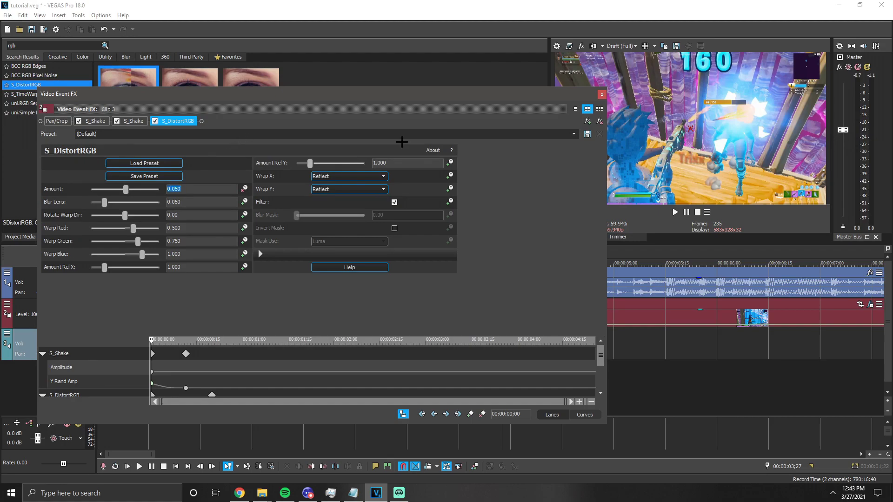
{"action": "left_click", "coordinate": [601, 95]}
{"action": "key", "text": "space"}
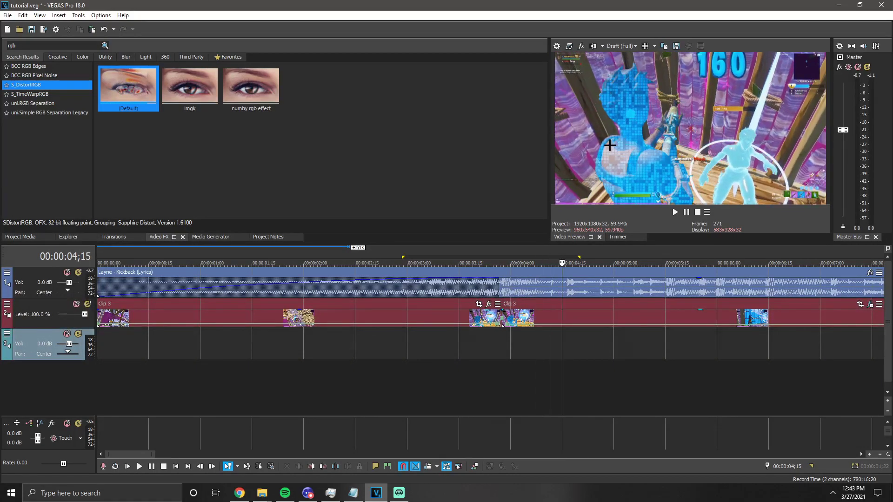
- At 4;05, set Clip 3's S_DistortRGB Warp Red to -0.150 and Warp Green to 0.422, then close it
{"action": "left_click", "coordinate": [527, 344]}
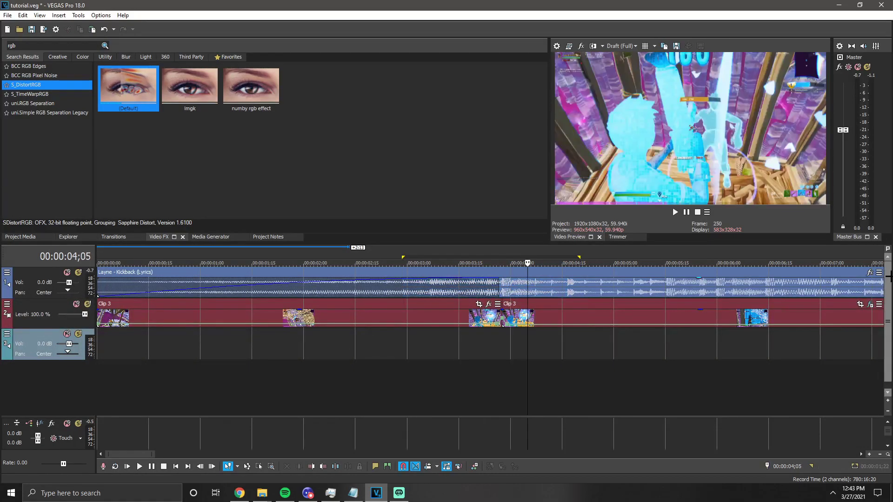
{"action": "left_click", "coordinate": [870, 304]}
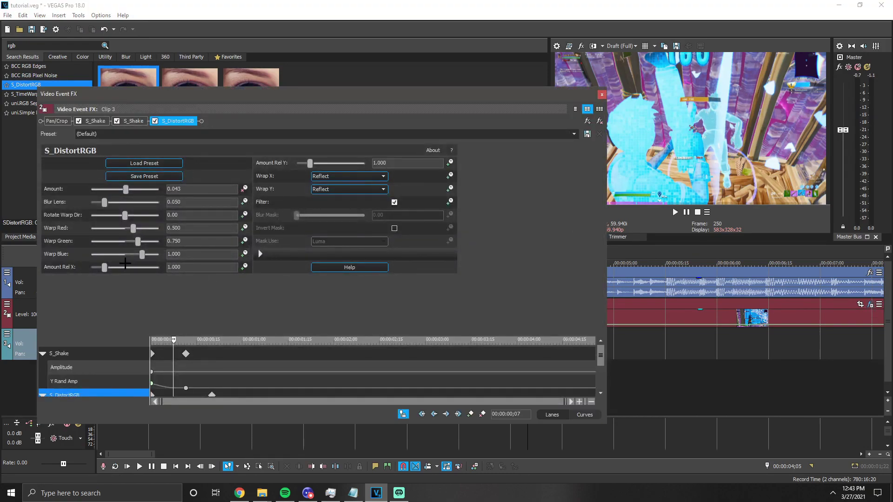
{"action": "left_click_drag", "start_coordinate": [133, 230], "coordinate": [120, 227]}
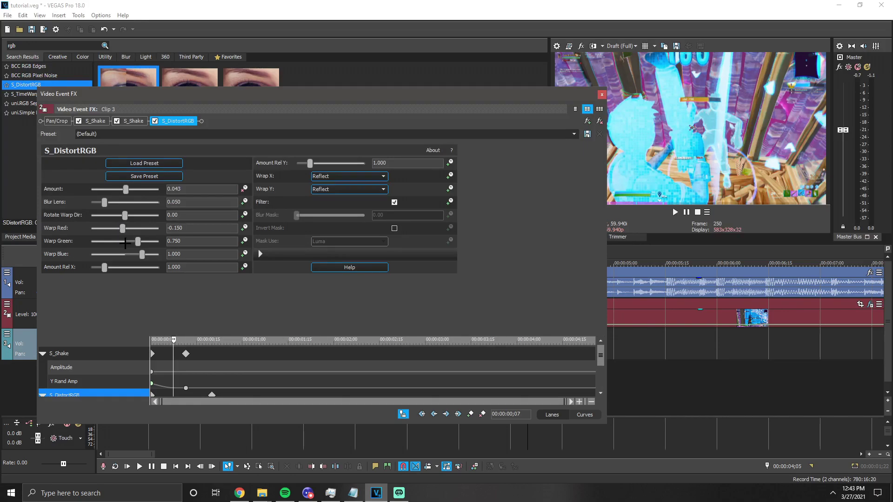
{"action": "left_click_drag", "start_coordinate": [138, 243], "coordinate": [174, 248]}
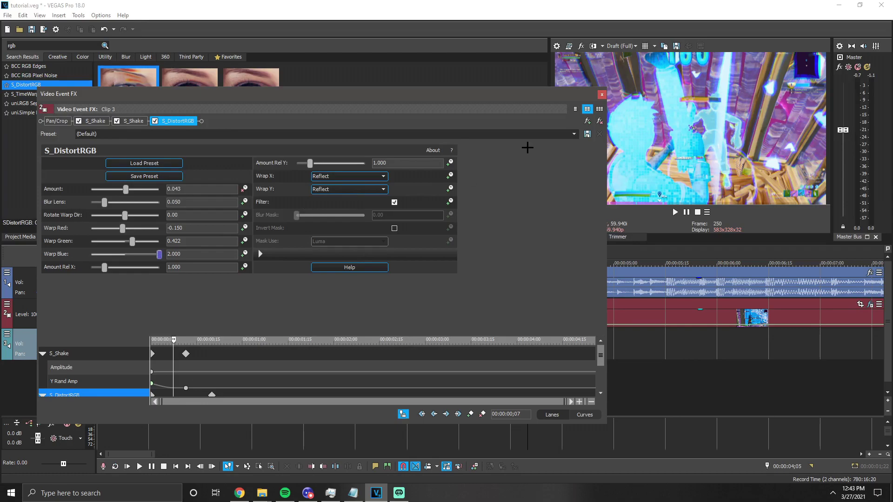
{"action": "left_click", "coordinate": [602, 94]}
{"action": "scroll", "coordinate": [598, 307], "scroll_direction": "down", "scroll_amount": 3}
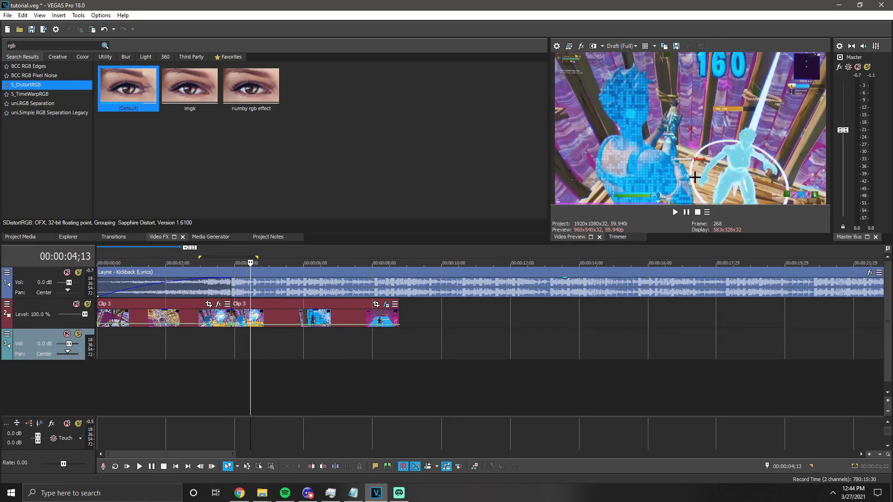
- Stop the distortion preview and park the playhead at 3;29
{"action": "scroll", "coordinate": [482, 348], "scroll_direction": "up", "scroll_amount": 4}
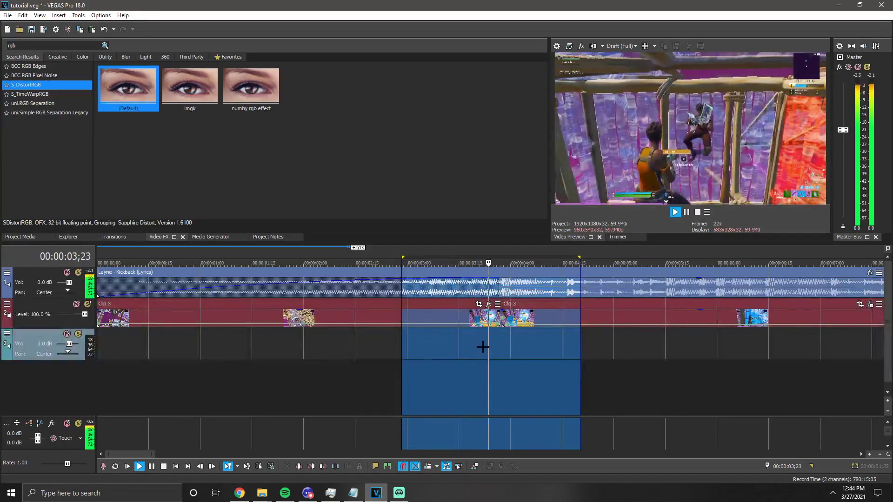
{"action": "key", "text": "space"}
{"action": "left_click", "coordinate": [507, 337]}
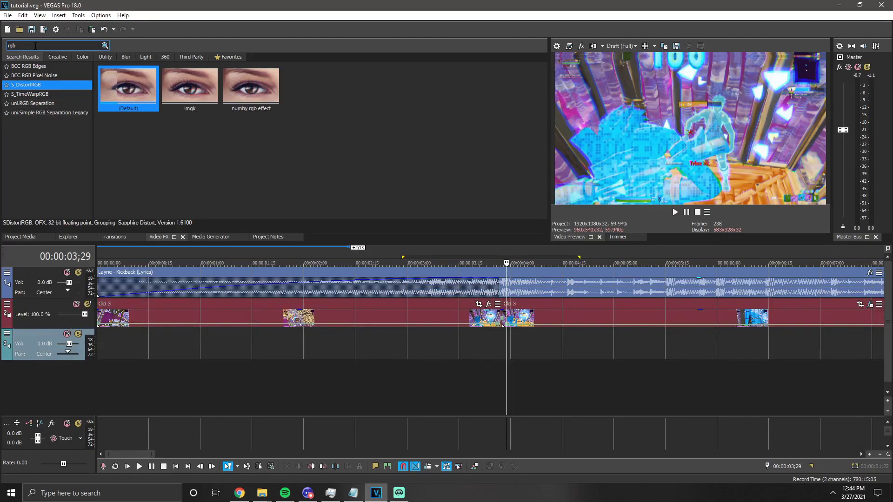
- Search Video FX for 'flick' and apply the default S_Flicker preset to Clip 3
{"action": "key", "text": "BackSpace"}
{"action": "key", "text": "BackSpace"}
{"action": "key", "text": "BackSpace"}
{"action": "type", "text": "flicker"}
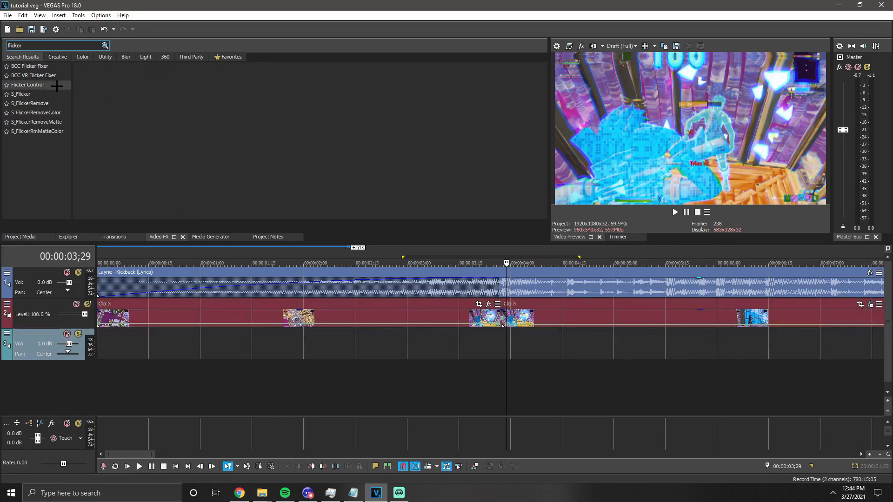
{"action": "left_click", "coordinate": [21, 94]}
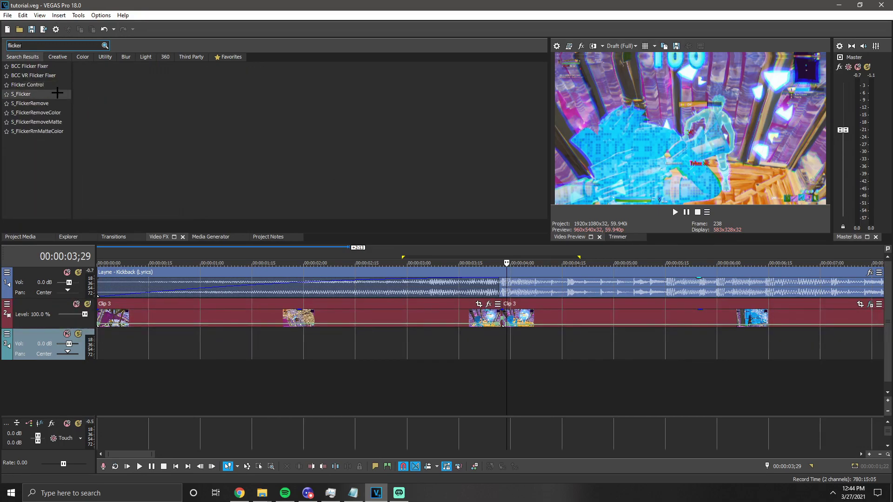
{"action": "left_click_drag", "start_coordinate": [107, 88], "coordinate": [469, 287]}
{"action": "left_click_drag", "start_coordinate": [522, 316], "coordinate": [522, 318]}
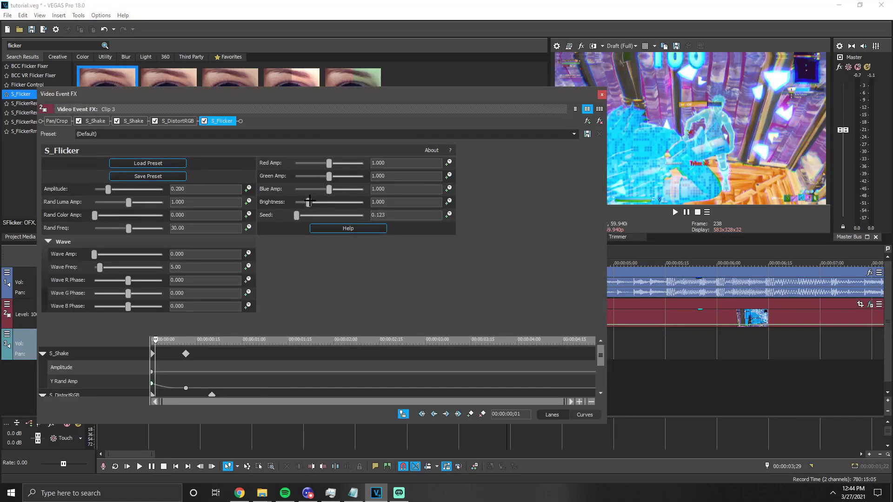
- Dim Brightness to 0.952 and keyframe Amplitude down to 0 at about 0;19, then close
{"action": "left_click_drag", "start_coordinate": [310, 201], "coordinate": [309, 201]}
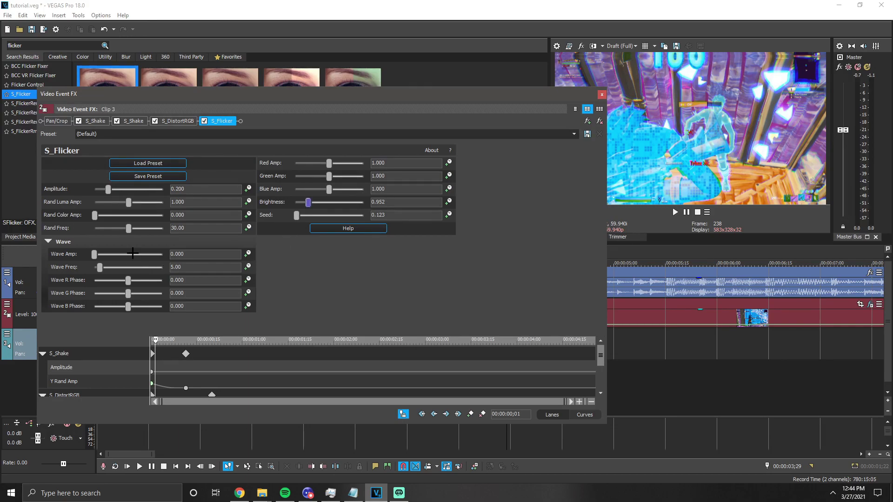
{"action": "left_click", "coordinate": [248, 189]}
{"action": "left_click_drag", "start_coordinate": [162, 348], "coordinate": [214, 351]}
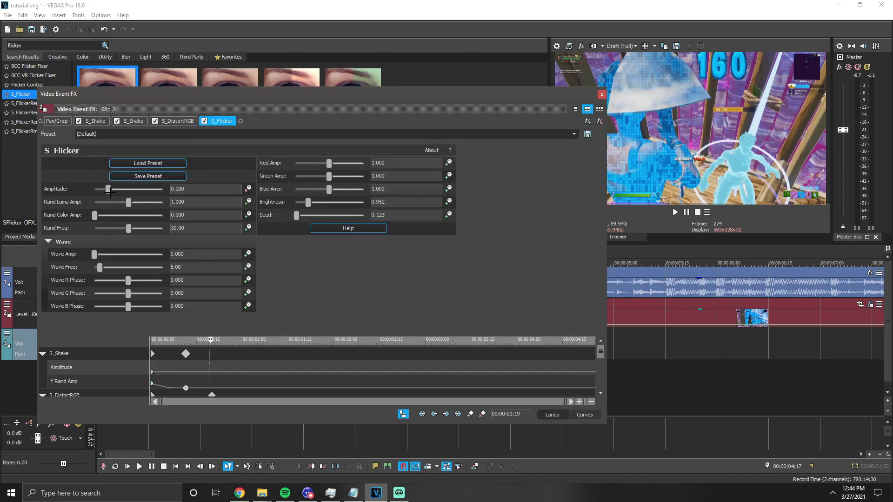
{"action": "left_click_drag", "start_coordinate": [109, 192], "coordinate": [94, 190]}
{"action": "left_click", "coordinate": [602, 94]}
- Preview the flicker loop and stop playback at 4;02
{"action": "key", "text": "space"}
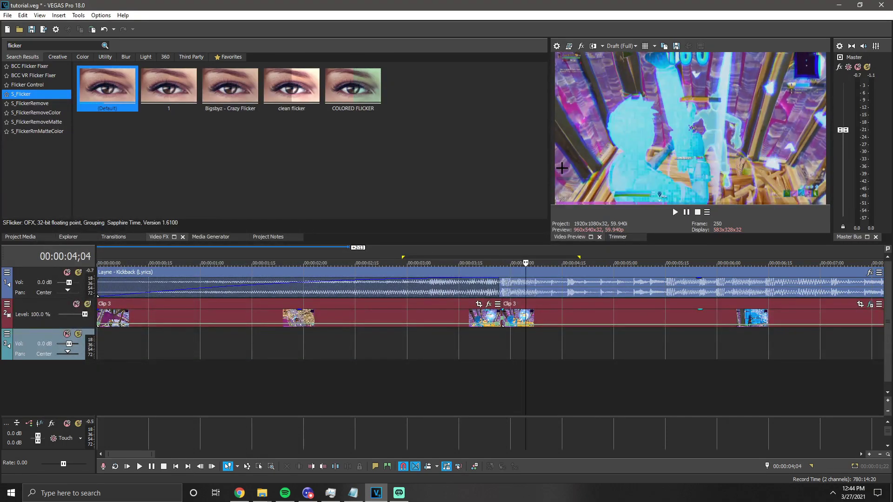
{"action": "left_click", "coordinate": [518, 341]}
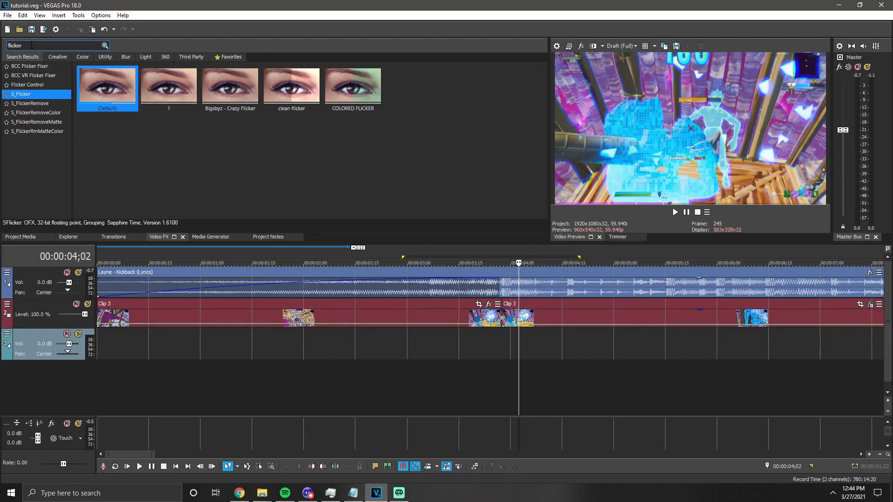
{"action": "scroll", "coordinate": [330, 353], "scroll_direction": "up", "scroll_amount": 3}
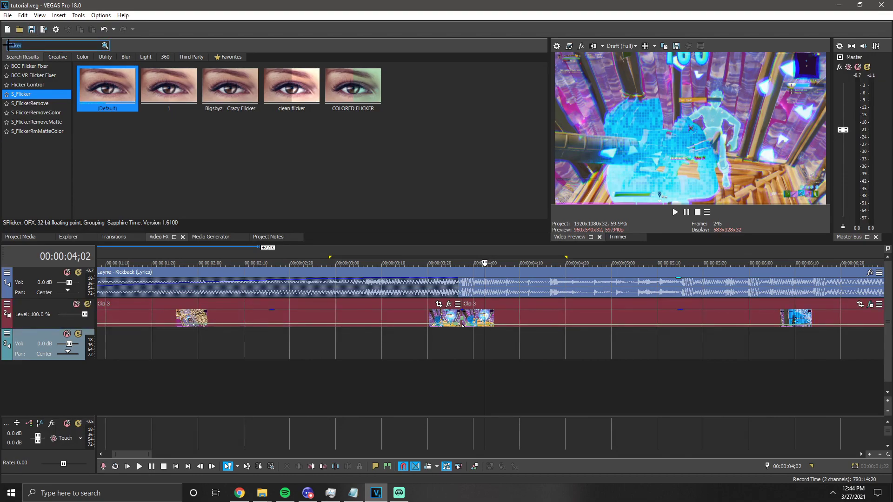
- Search Video FX for 'blur' and apply the default BCC Fast Lens Blur to Clip 3
{"action": "type", "text": "blur"}
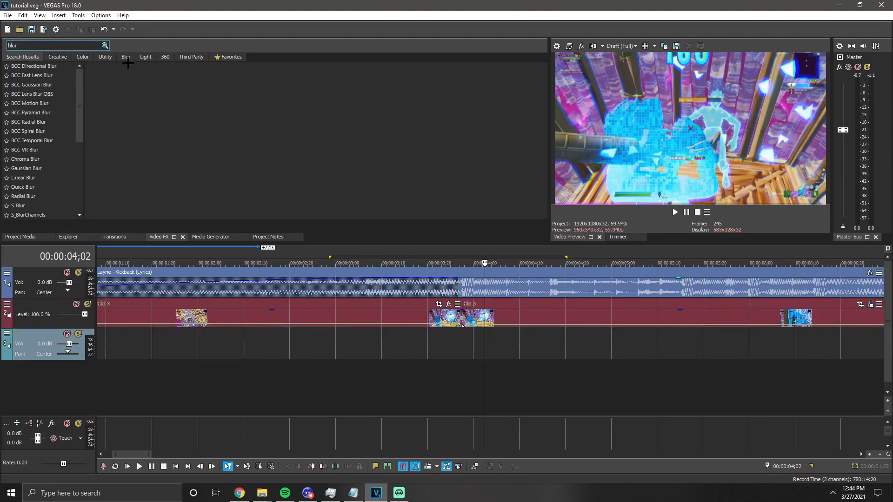
{"action": "scroll", "coordinate": [51, 95], "scroll_direction": "down", "scroll_amount": 2}
{"action": "scroll", "coordinate": [51, 96], "scroll_direction": "up", "scroll_amount": 2}
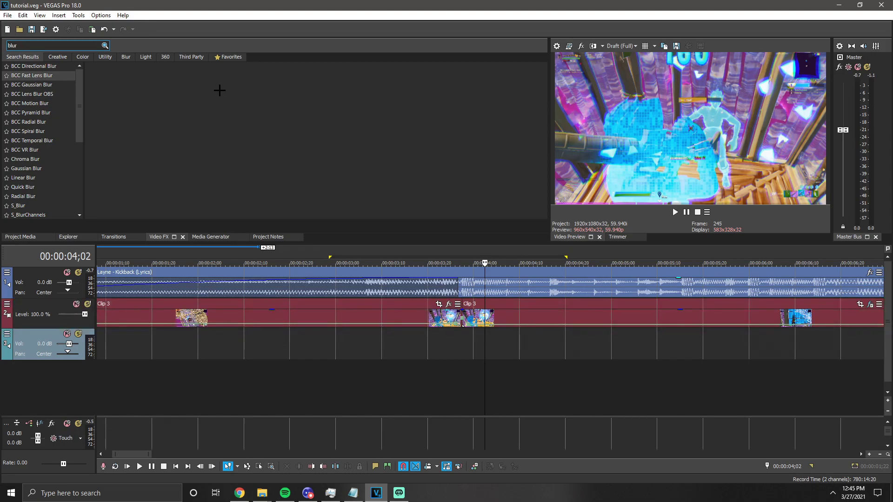
{"action": "left_click", "coordinate": [31, 75]}
{"action": "left_click_drag", "start_coordinate": [119, 86], "coordinate": [500, 242]}
{"action": "left_click_drag", "start_coordinate": [540, 314], "coordinate": [534, 307]}
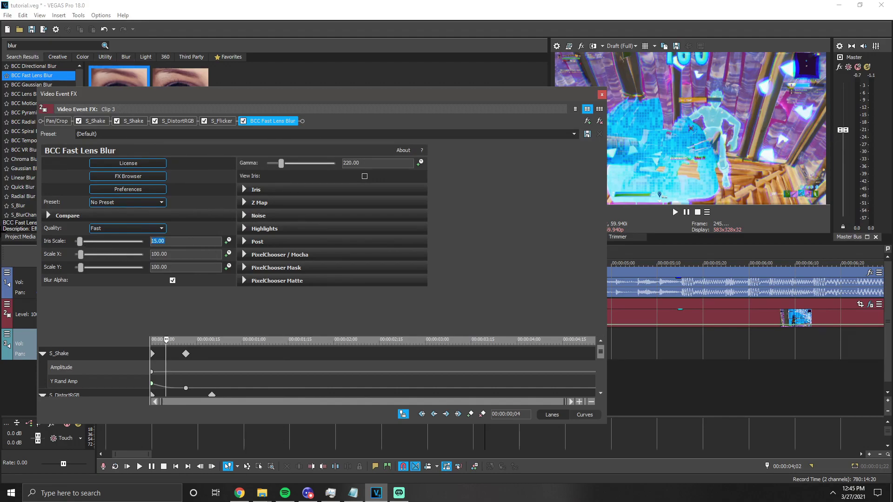
- Set Iris Scale to 6 at the start and raise gamma to 407.35
{"action": "type", "text": "6"}
{"action": "key", "text": "Return"}
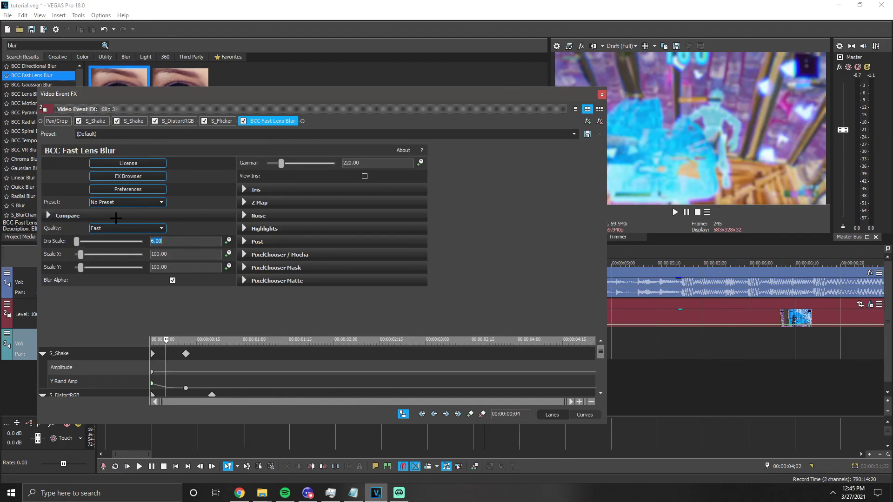
{"action": "left_click_drag", "start_coordinate": [278, 161], "coordinate": [295, 155]}
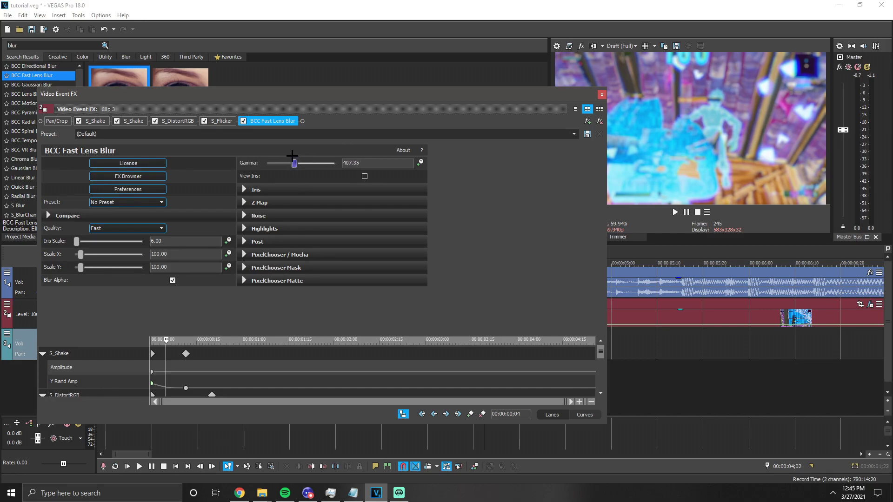
{"action": "left_click_drag", "start_coordinate": [165, 336], "coordinate": [58, 324]}
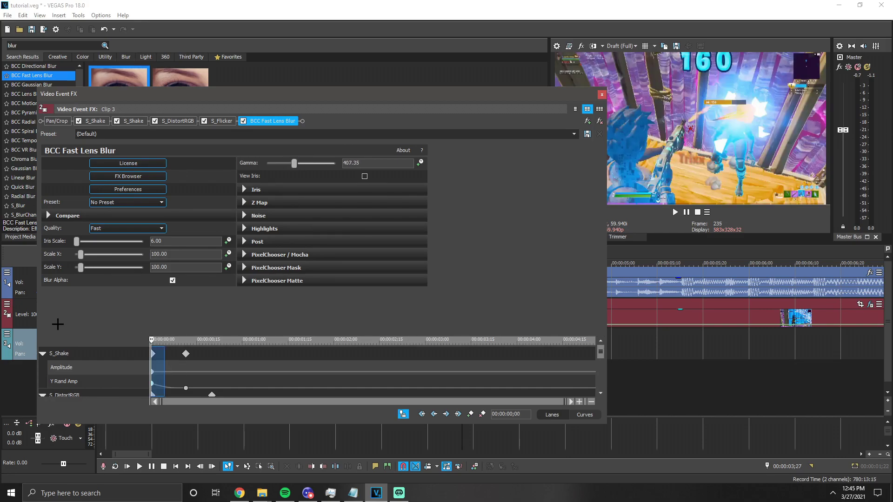
- Keyframe Iris Scale to 0 at one second with a smooth fade, close, and preview
{"action": "left_click_drag", "start_coordinate": [155, 346], "coordinate": [242, 347]}
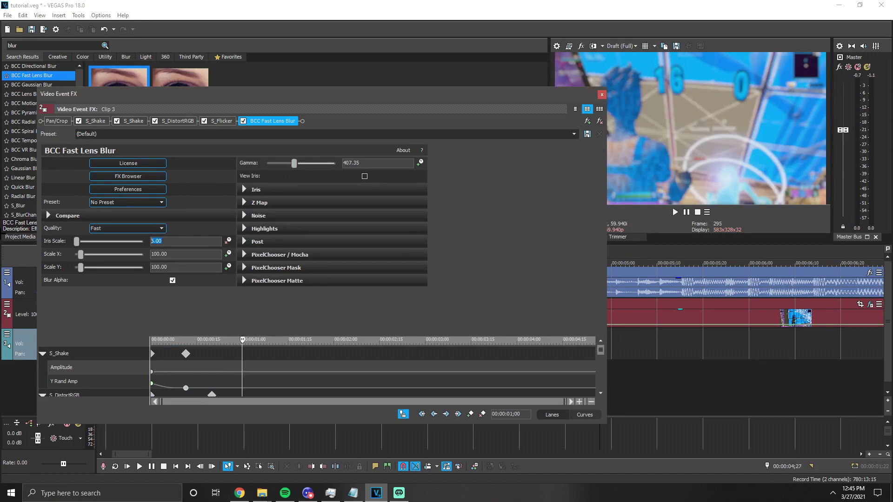
{"action": "key", "text": "Return"}
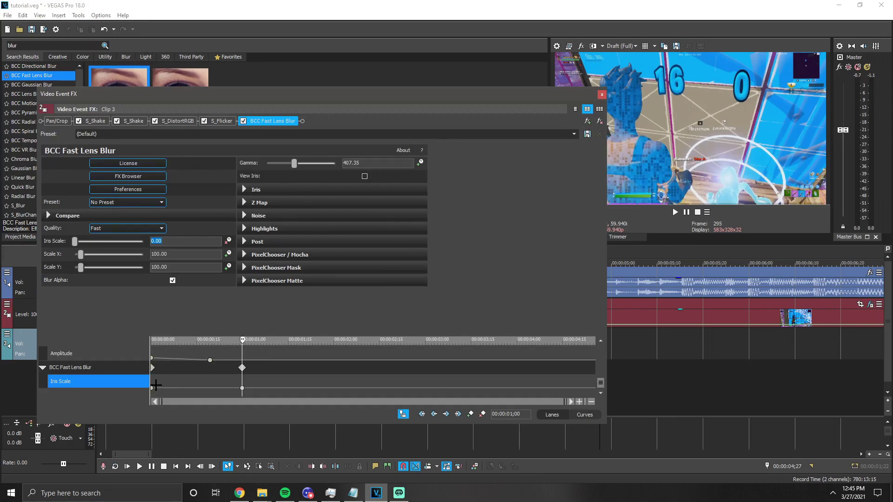
{"action": "right_click", "coordinate": [154, 386]}
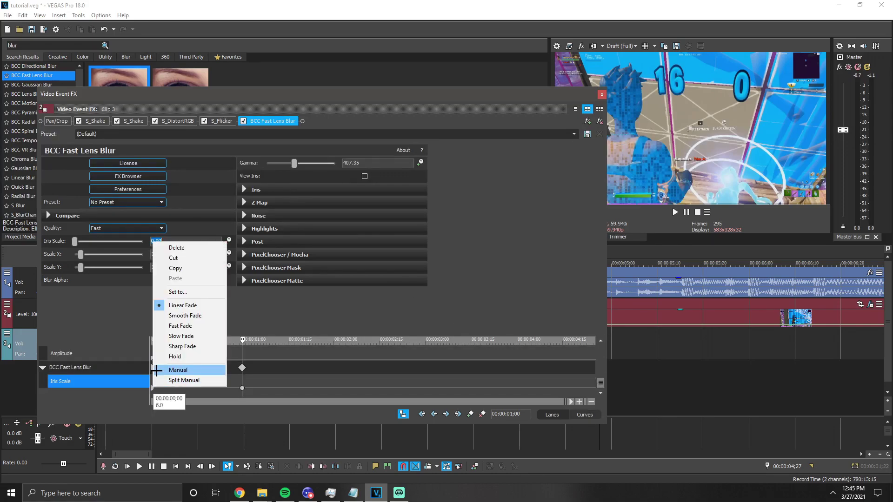
{"action": "left_click", "coordinate": [177, 315]}
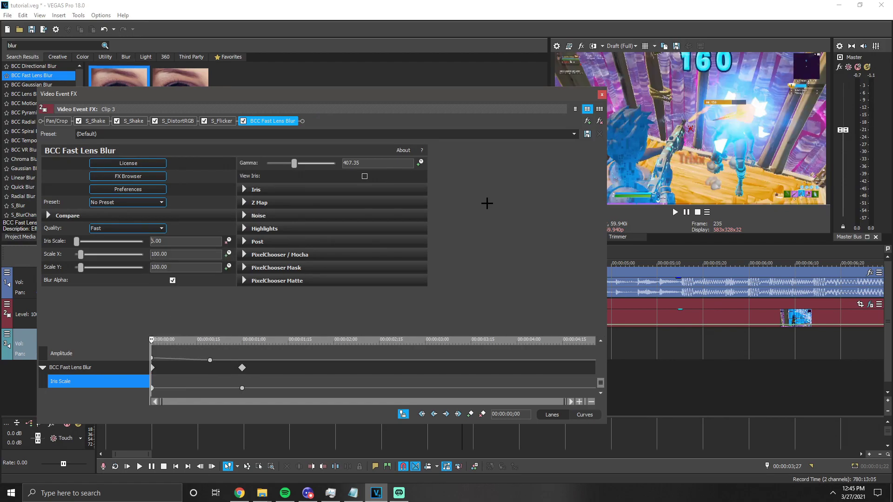
{"action": "left_click", "coordinate": [602, 94]}
{"action": "key", "text": "space"}
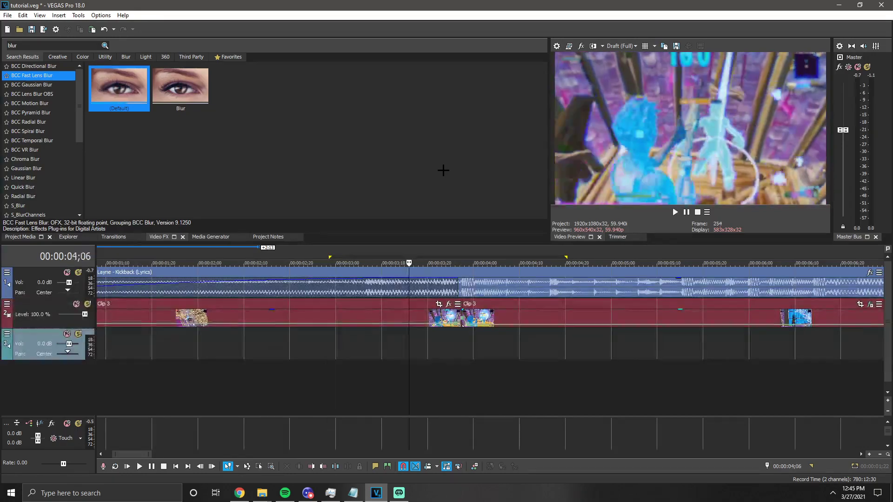
- Preview the loop, then stop and place the edit position at 4;07
{"action": "key", "text": "space"}
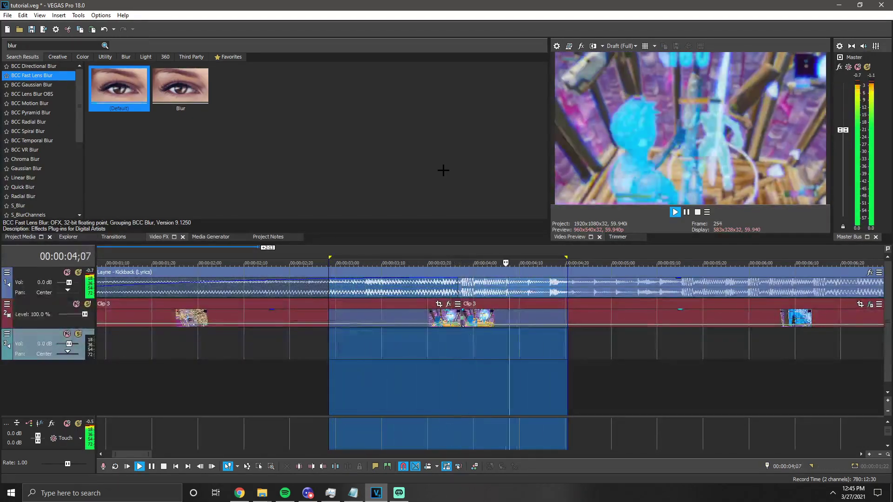
{"action": "key", "text": "space"}
{"action": "left_click", "coordinate": [468, 338]}
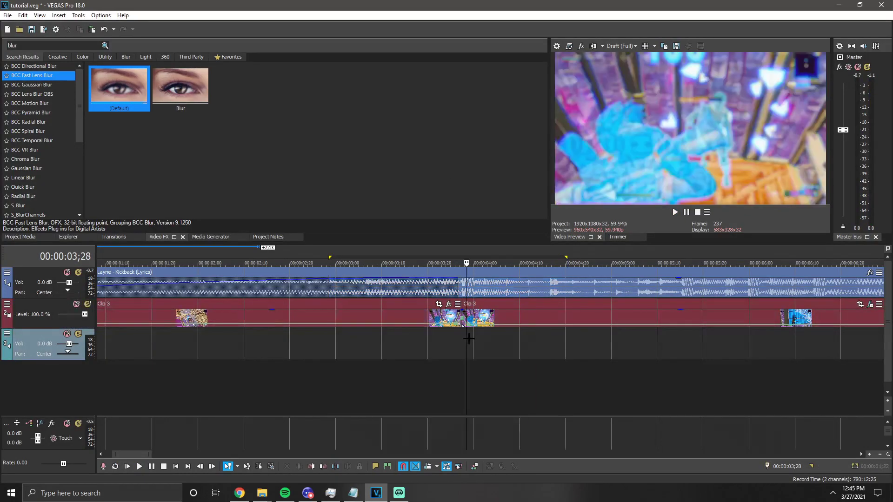
{"action": "left_click", "coordinate": [506, 345]}
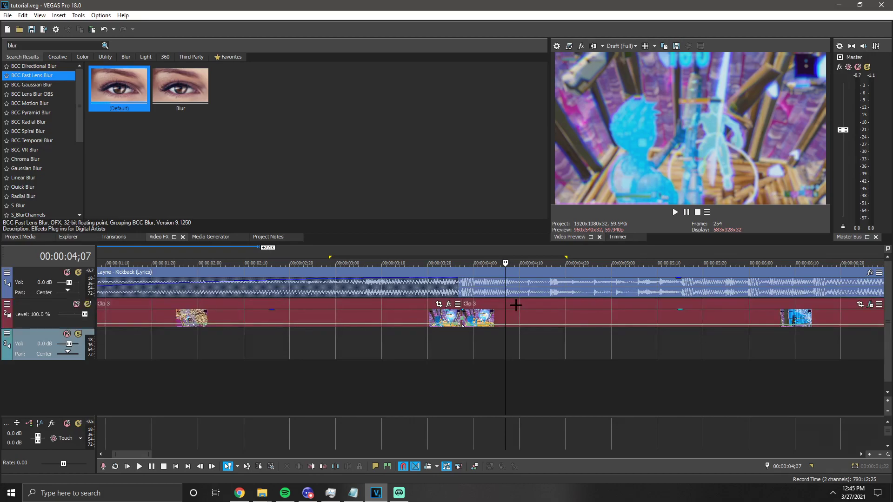
- Trim the second Clip 3 event's end so it finishes at about 00:00:04;18
{"action": "scroll", "coordinate": [542, 355], "scroll_direction": "down", "scroll_amount": 3}
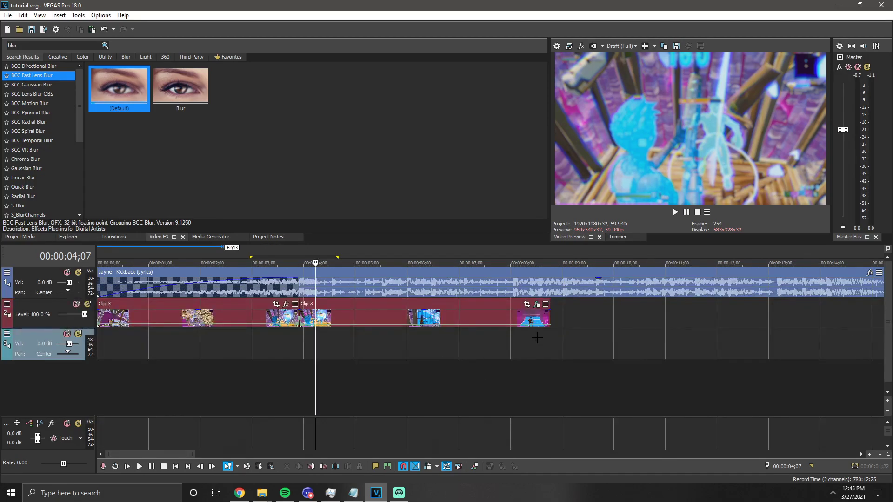
{"action": "left_click", "coordinate": [542, 312]}
{"action": "left_click_drag", "start_coordinate": [542, 311], "coordinate": [335, 313]}
{"action": "scroll", "coordinate": [335, 313], "scroll_direction": "up", "scroll_amount": 3}
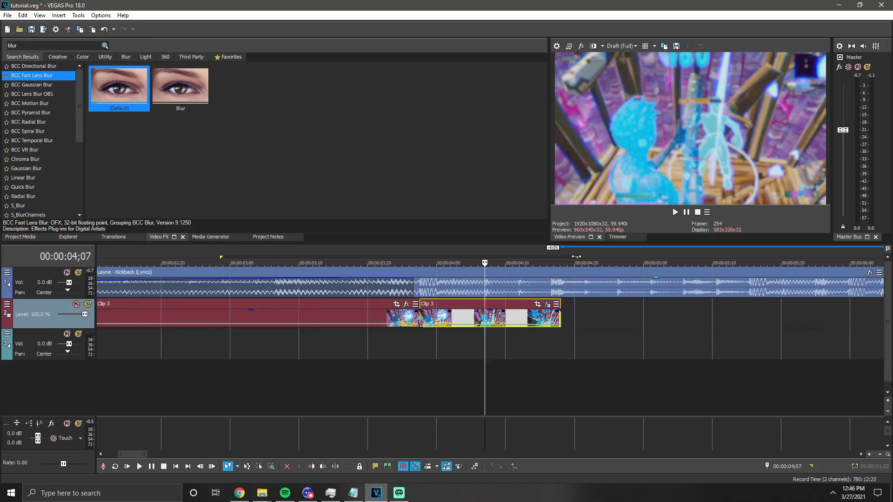
{"action": "left_click_drag", "start_coordinate": [560, 313], "coordinate": [550, 312]}
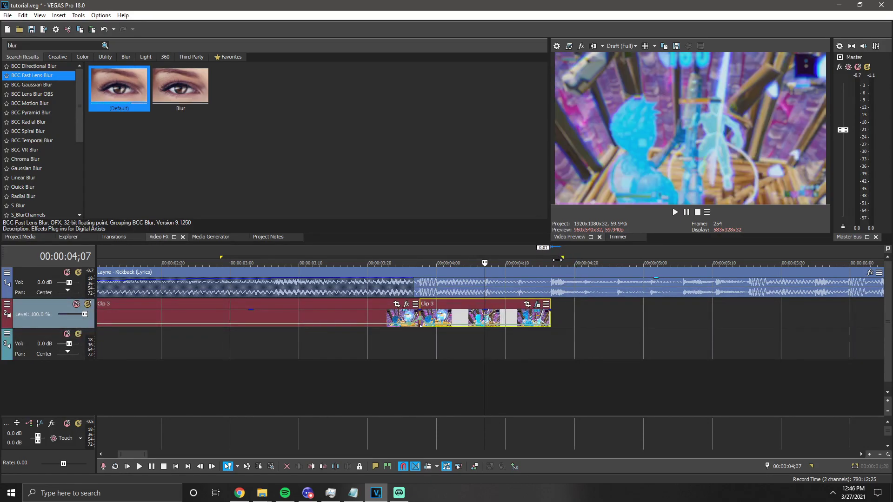
- Preview playback around the trimmed clip end, then select Clip 3
{"action": "key", "text": "space"}
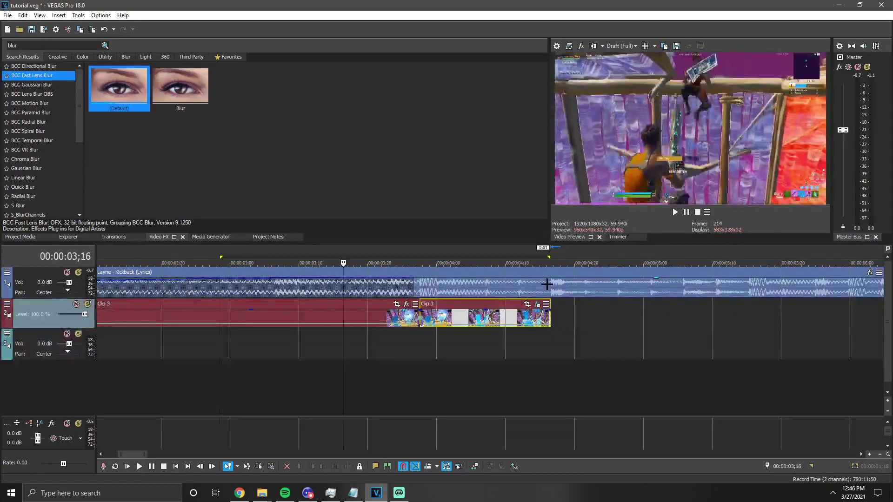
{"action": "left_click_drag", "start_coordinate": [546, 283], "coordinate": [365, 365]}
{"action": "left_click", "coordinate": [492, 369]}
{"action": "key", "text": "space"}
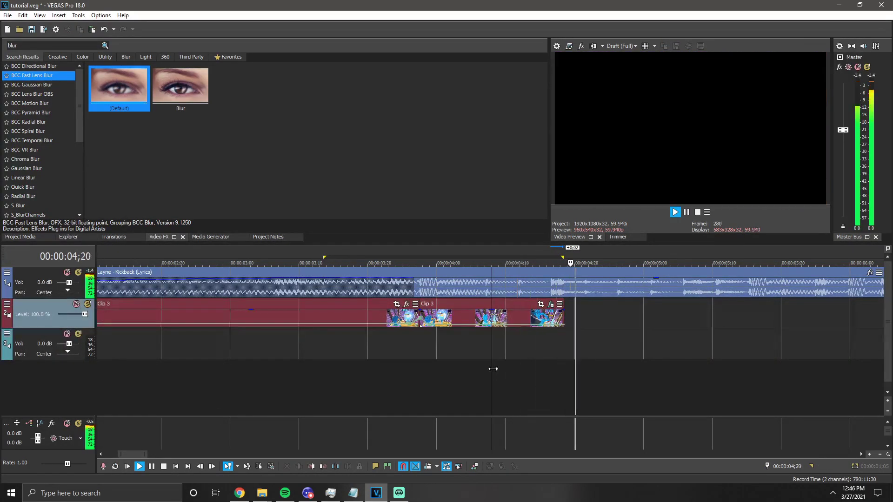
{"action": "key", "text": "space"}
{"action": "scroll", "coordinate": [598, 343], "scroll_direction": "up", "scroll_amount": 5}
{"action": "left_click", "coordinate": [481, 321]}
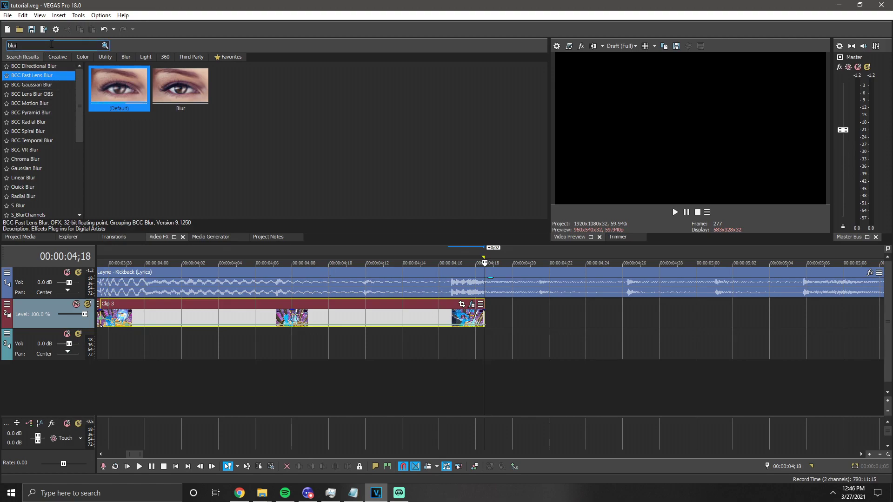
- Find S_BlurMoCurves with the 'blurmo' search and apply its Default preset to Clip 3
{"action": "type", "text": "mo"}
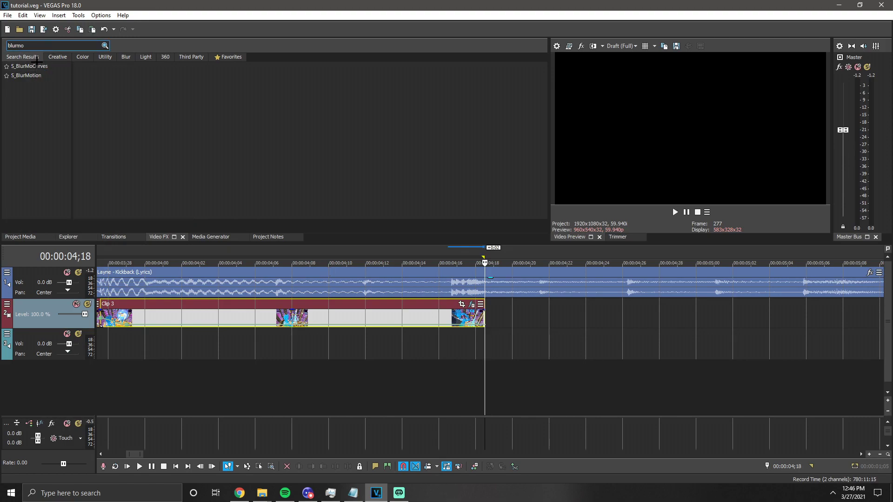
{"action": "left_click", "coordinate": [35, 66]}
{"action": "left_click_drag", "start_coordinate": [106, 84], "coordinate": [431, 314]}
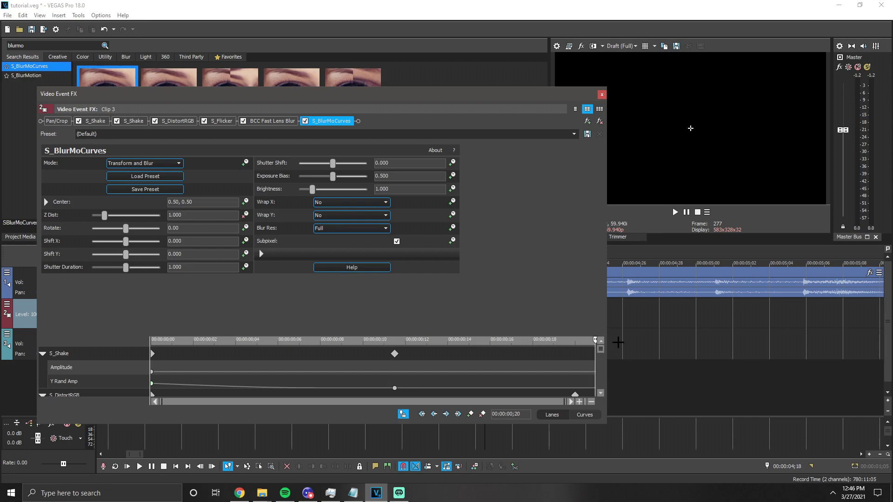
- Keyframe Z Dist to 0.500 near the clip's end at ;18 and open its fade options
{"action": "key", "text": "Left"}
{"action": "key", "text": "Left"}
{"action": "key", "text": "Left"}
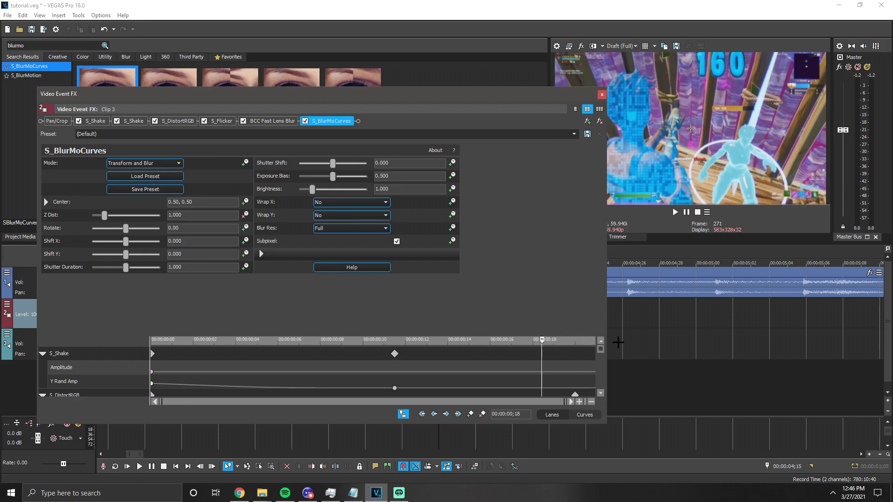
{"action": "key", "text": "Right"}
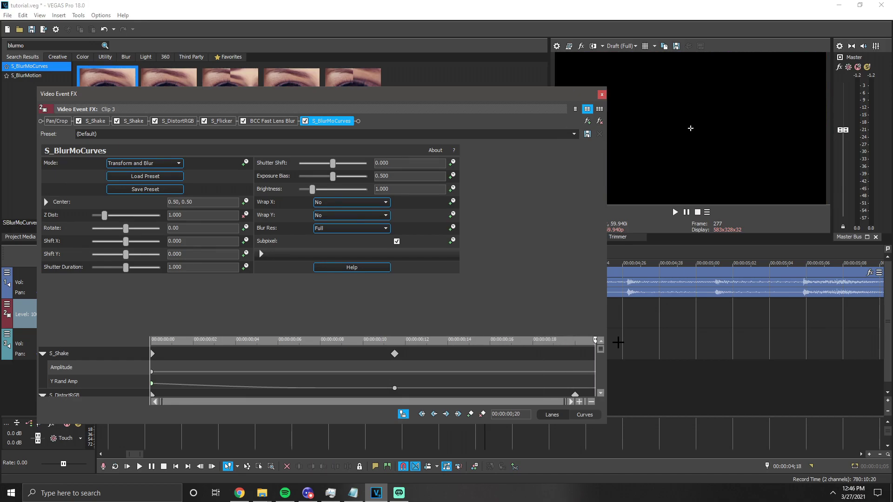
{"action": "key", "text": "Left"}
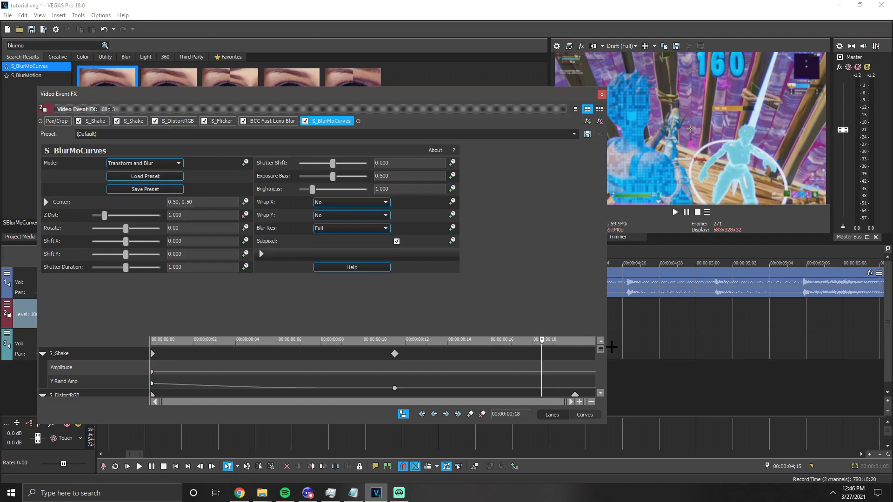
{"action": "left_click_drag", "start_coordinate": [599, 345], "coordinate": [601, 385]}
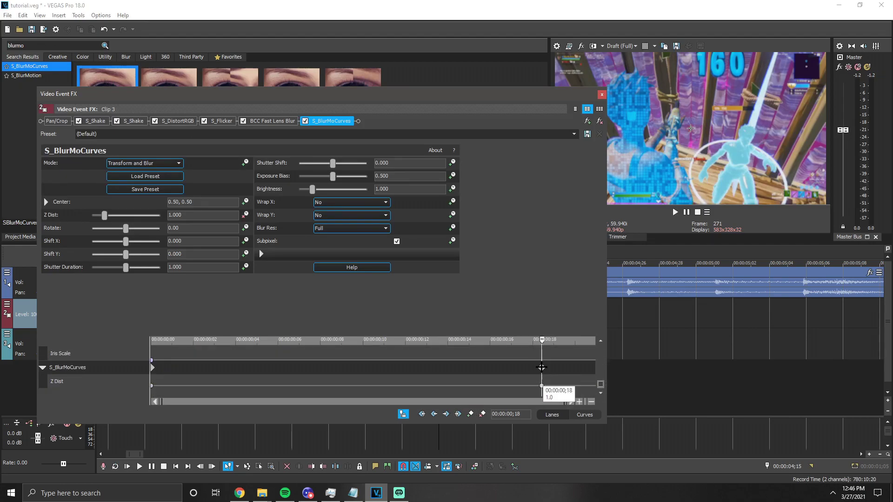
{"action": "left_click_drag", "start_coordinate": [542, 340], "coordinate": [575, 342]}
{"action": "left_click", "coordinate": [190, 216]}
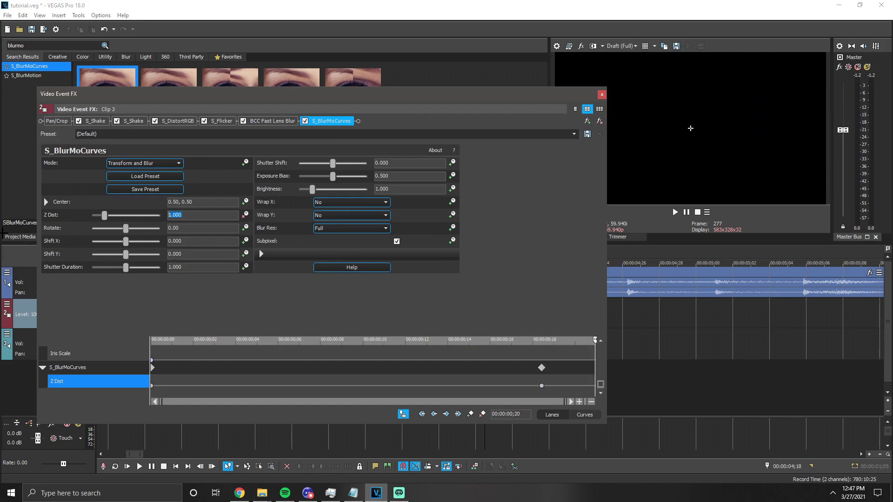
{"action": "key", "text": "Return"}
{"action": "left_click_drag", "start_coordinate": [541, 386], "coordinate": [538, 385]}
{"action": "right_click", "coordinate": [533, 386]}
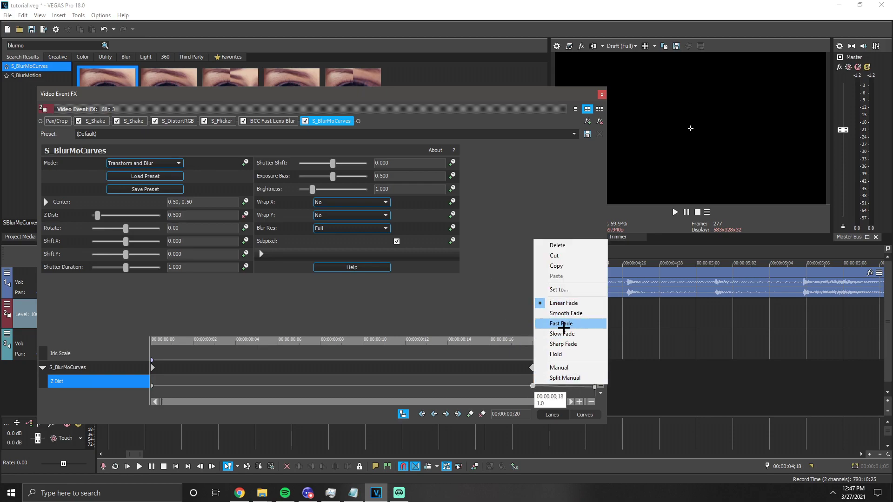